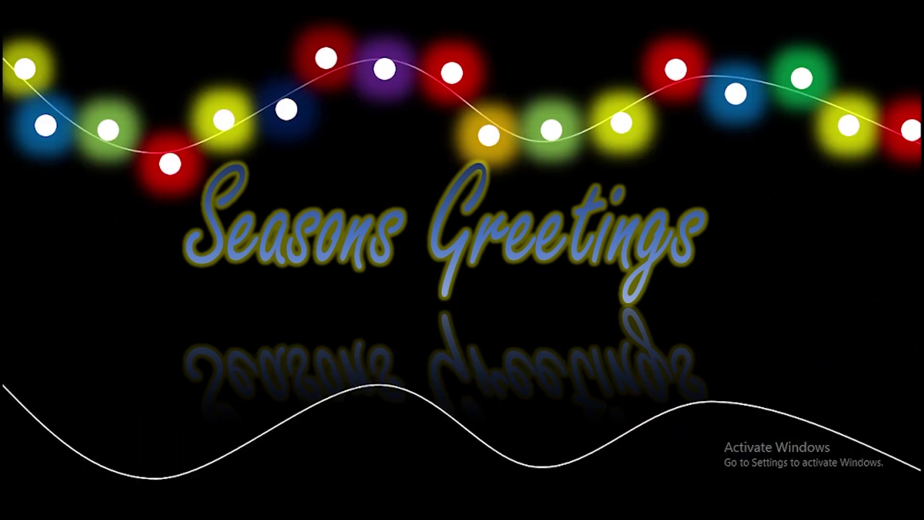
Exit the finished Seasons Greetings slide show and return to Normal editing view
{"action": "key", "text": "Escape"}
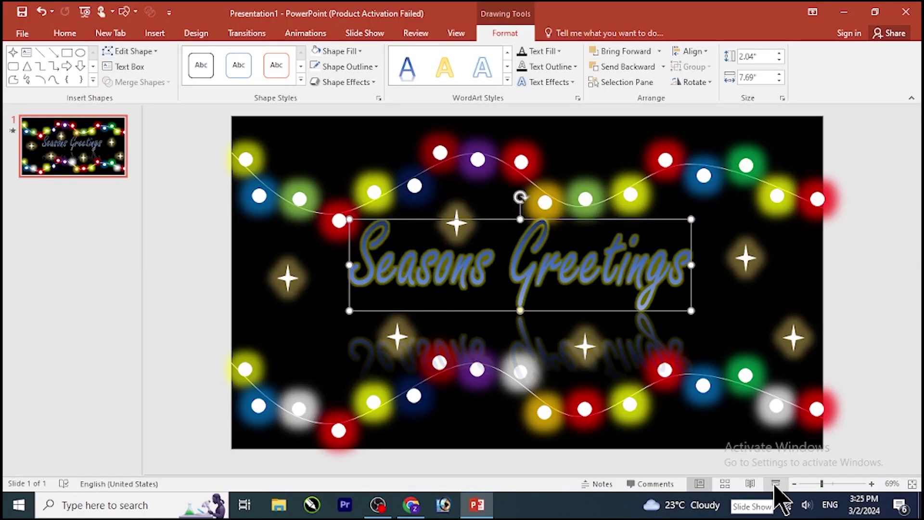
{"action": "left_click", "coordinate": [155, 33]}
Draw a wavy curve with crests and troughs across the top of the black slide
{"action": "left_click", "coordinate": [232, 67]}
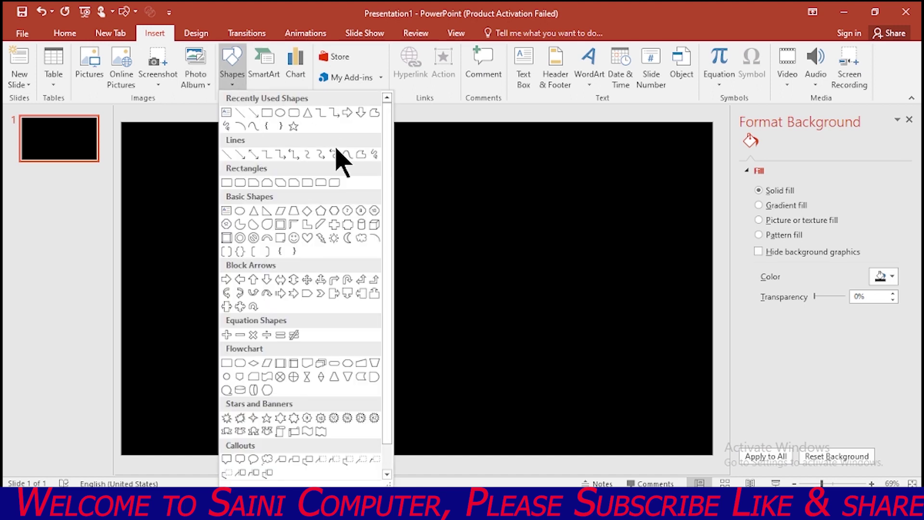
{"action": "left_click", "coordinate": [341, 154]}
{"action": "left_click_drag", "start_coordinate": [122, 159], "coordinate": [216, 221]}
{"action": "left_click", "coordinate": [221, 220]}
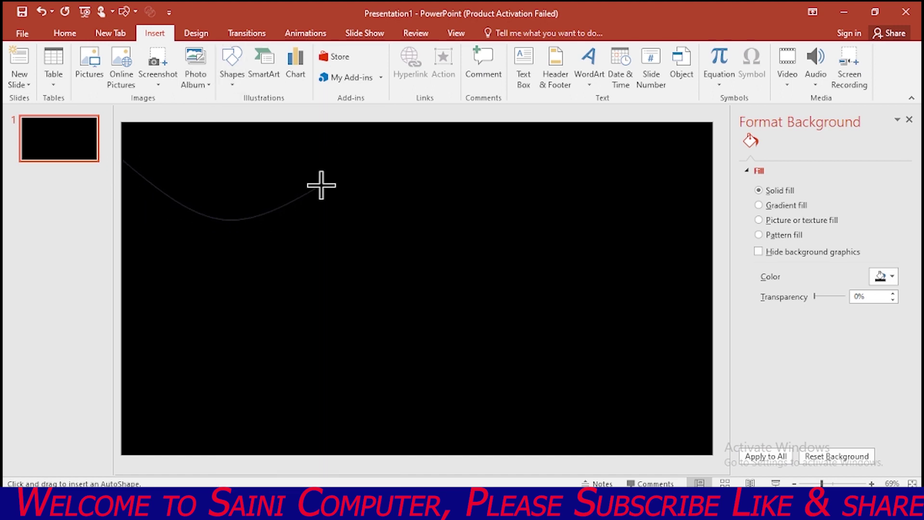
{"action": "left_click", "coordinate": [400, 171]}
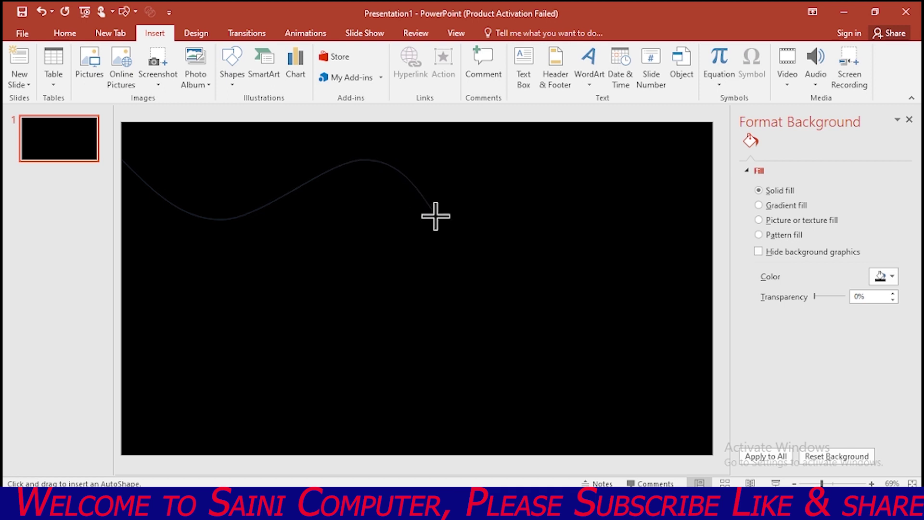
{"action": "left_click", "coordinate": [471, 211]}
{"action": "left_click", "coordinate": [580, 171]}
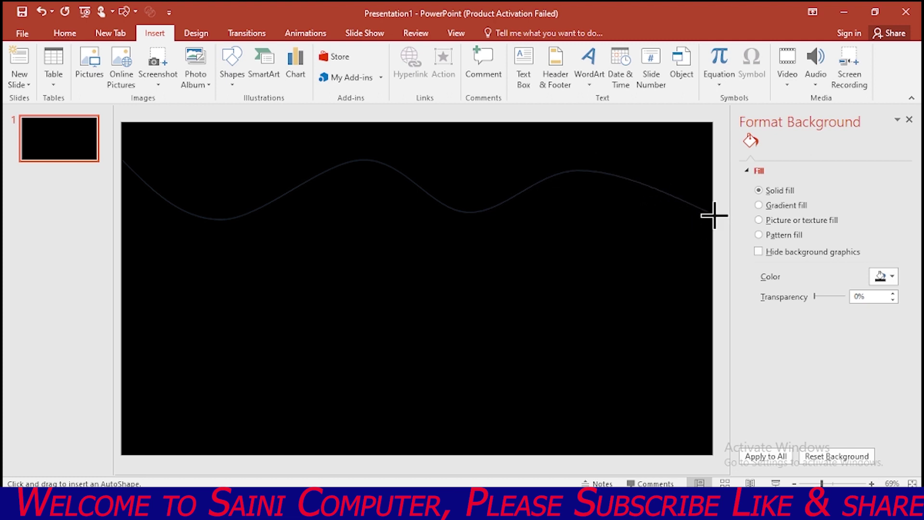
{"action": "double_click", "coordinate": [714, 215]}
Give the curve a light outline colour with a 1½ pt line weight
{"action": "left_click", "coordinate": [312, 67]}
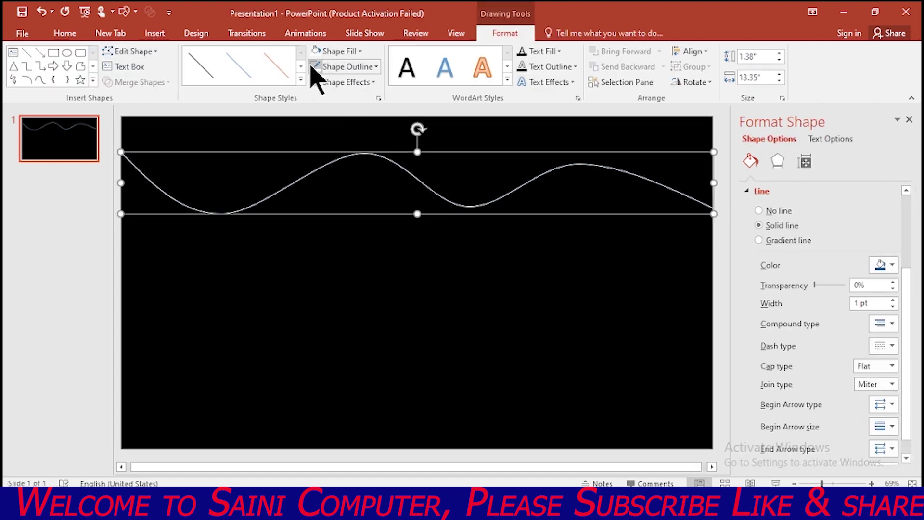
{"action": "left_click", "coordinate": [373, 66]}
{"action": "mouse_move", "coordinate": [343, 234]}
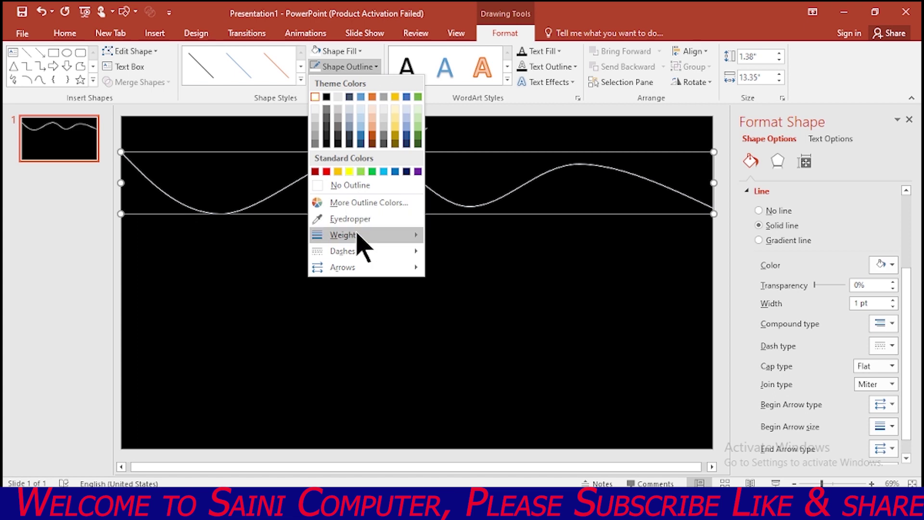
{"action": "left_click", "coordinate": [474, 295]}
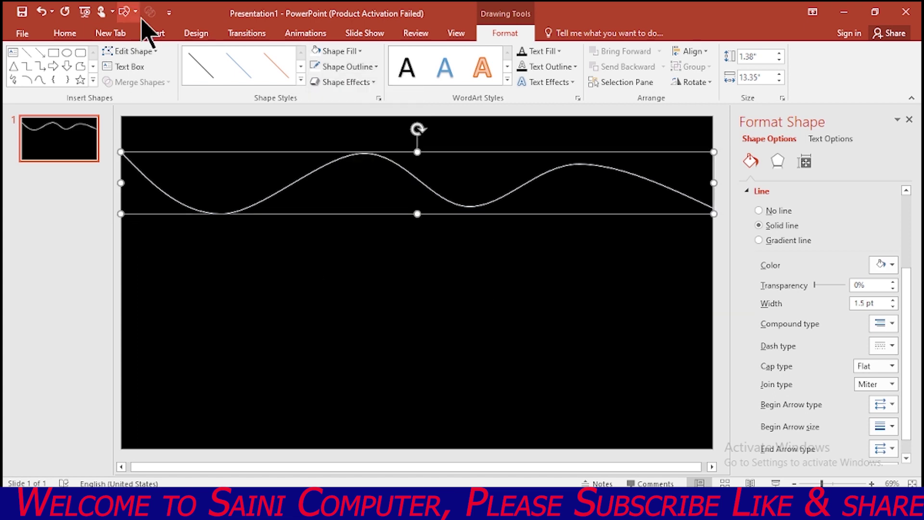
{"action": "left_click", "coordinate": [156, 34]}
{"action": "left_click", "coordinate": [232, 85]}
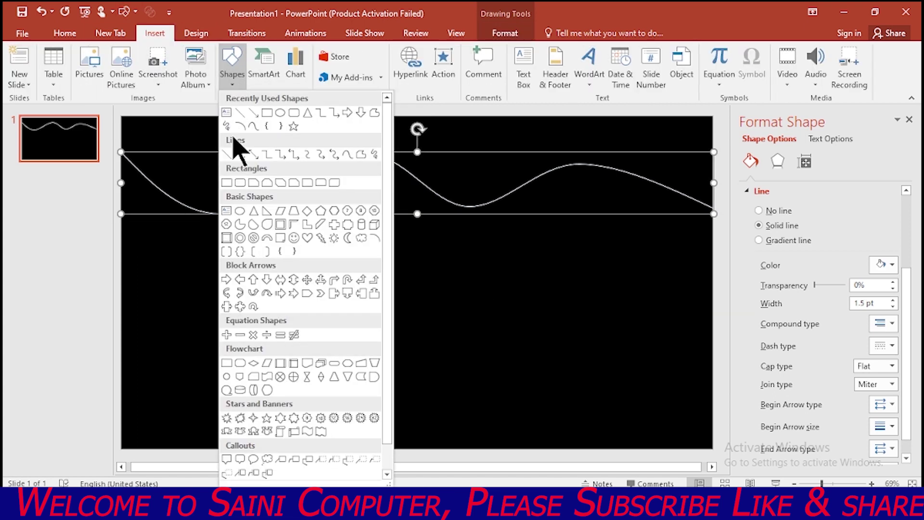
Draw a small circle below the curve, make its fill and outline white, and duplicate it
{"action": "left_click", "coordinate": [253, 210]}
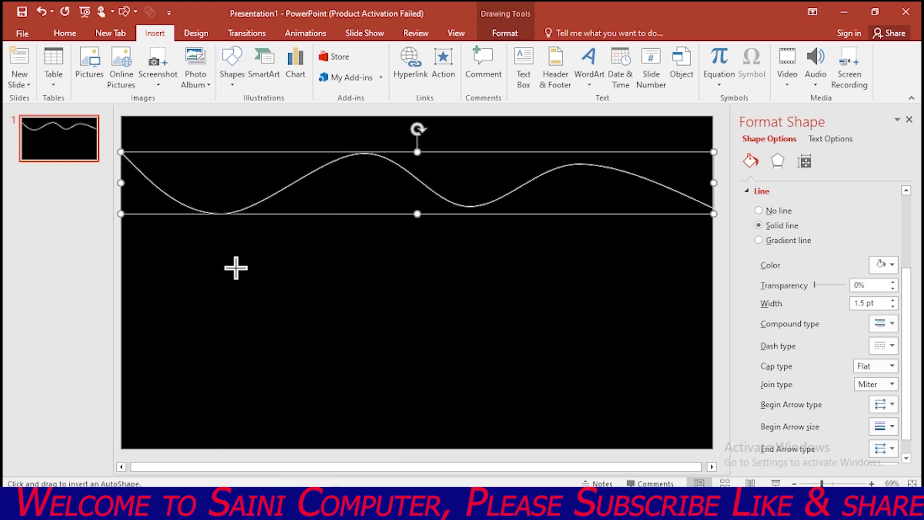
{"action": "left_click_drag", "start_coordinate": [227, 265], "coordinate": [243, 282]}
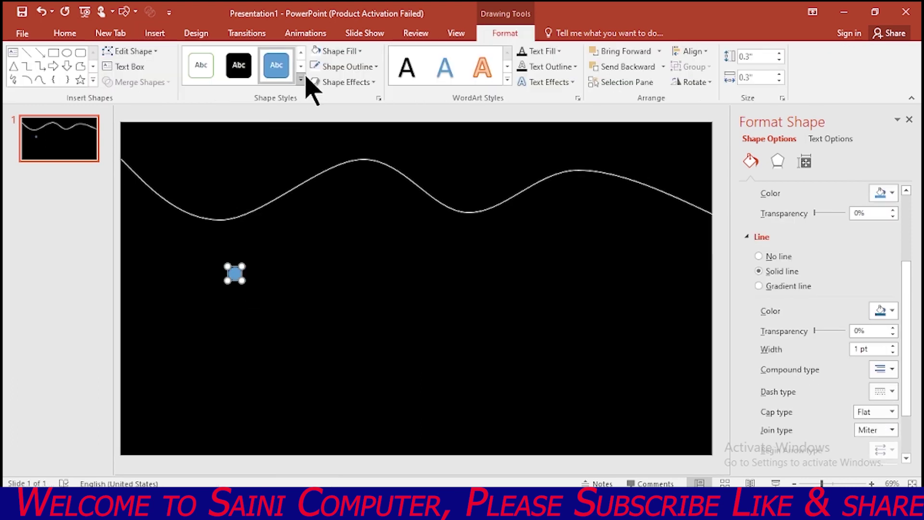
{"action": "left_click", "coordinate": [315, 51]}
{"action": "left_click", "coordinate": [315, 66]}
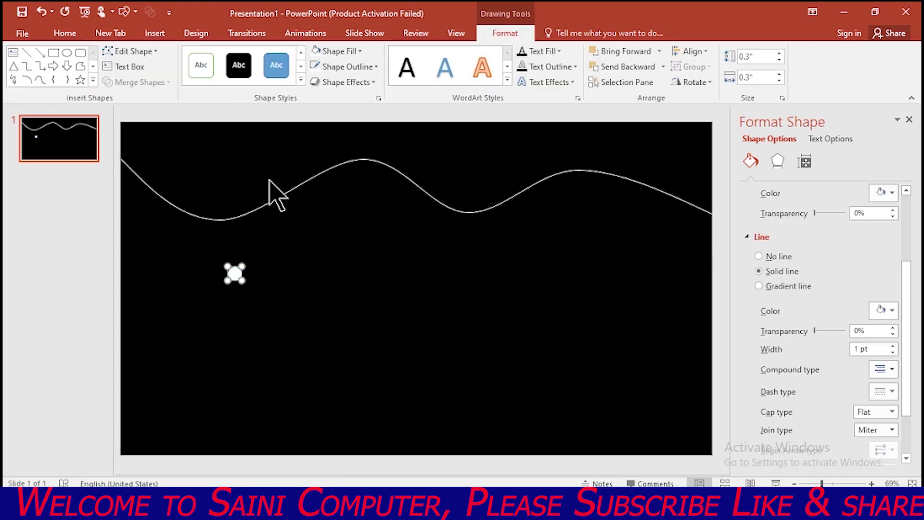
{"action": "left_click_drag", "start_coordinate": [237, 276], "coordinate": [281, 316]}
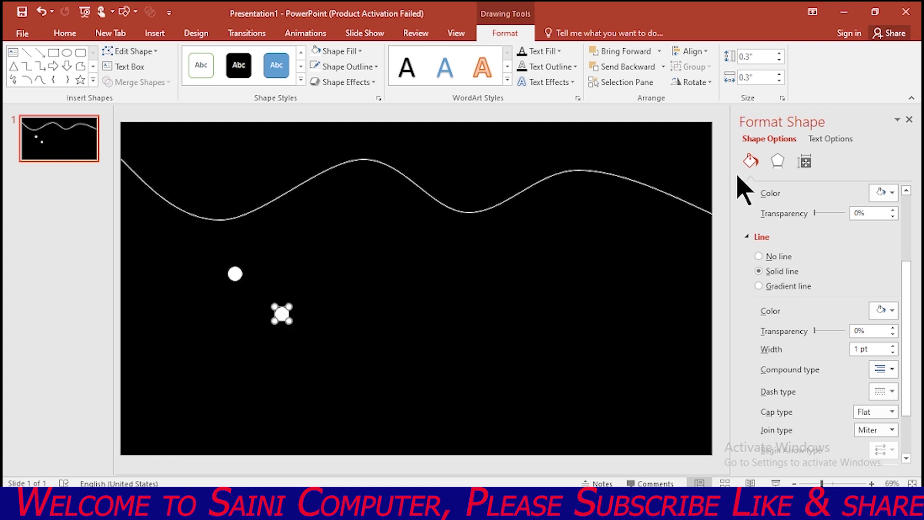
Open the Format Shape settings for the duplicated dot
{"action": "left_click", "coordinate": [776, 162]}
{"action": "left_click", "coordinate": [909, 119]}
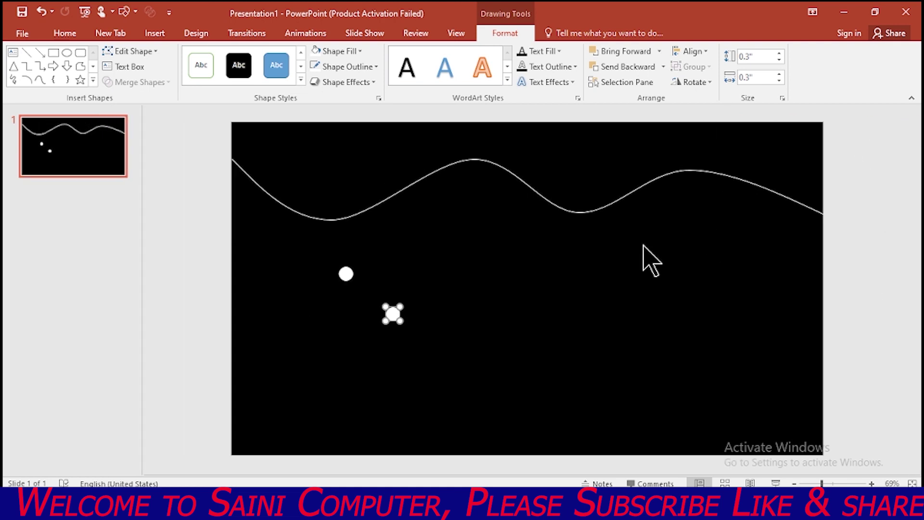
{"action": "right_click", "coordinate": [397, 316]}
{"action": "left_click", "coordinate": [445, 306]}
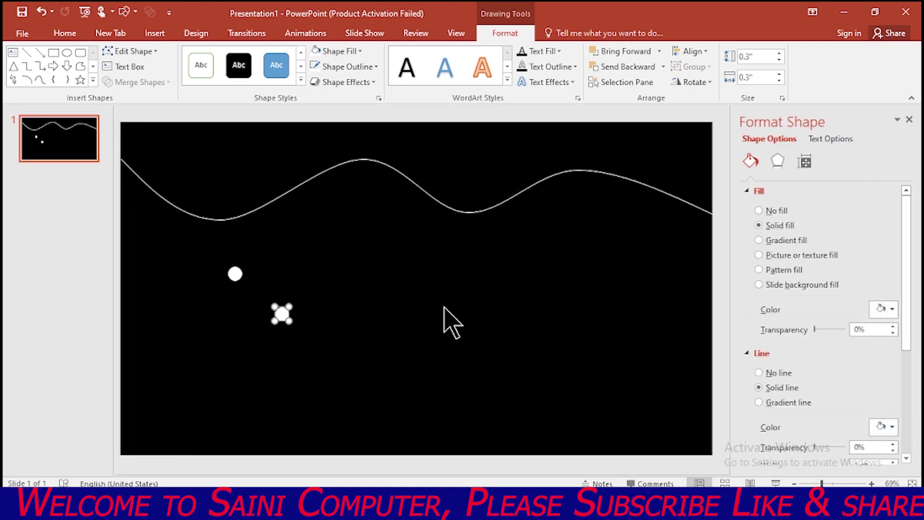
Give the dot a yellow 42 pt glow at 34% transparency and place it at the curve's start
{"action": "left_click", "coordinate": [778, 162]}
{"action": "left_click", "coordinate": [766, 227]}
{"action": "left_click", "coordinate": [765, 226]}
{"action": "left_click", "coordinate": [892, 243]}
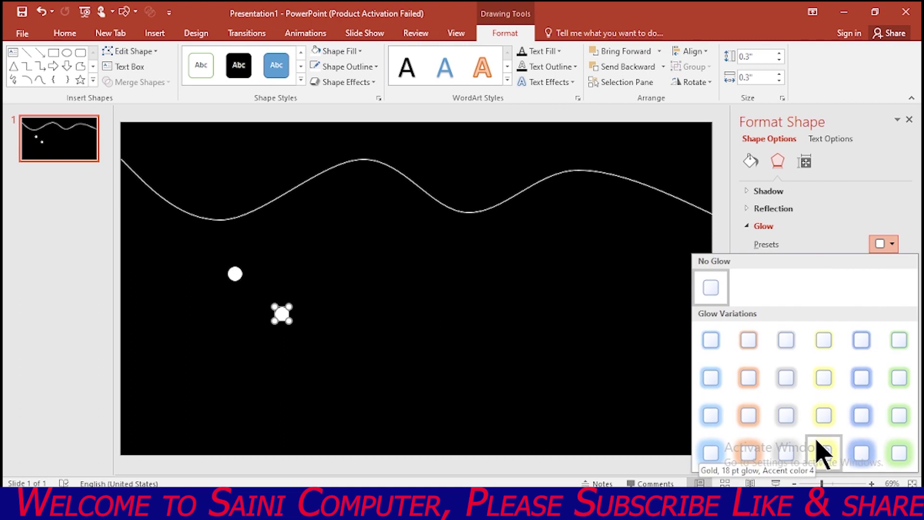
{"action": "left_click", "coordinate": [819, 456]}
{"action": "left_click", "coordinate": [892, 266]}
{"action": "left_click", "coordinate": [844, 372]}
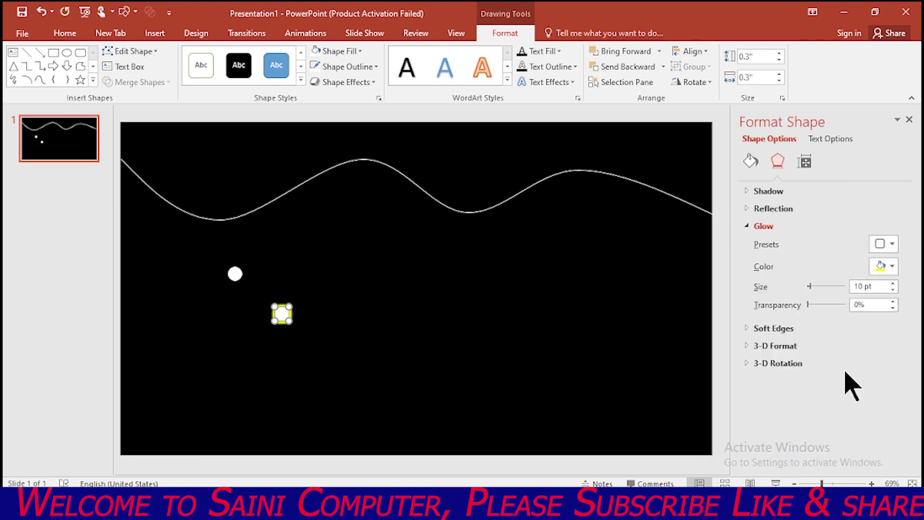
{"action": "mouse_move", "coordinate": [808, 285]}
{"action": "left_mouse_down"}
{"action": "mouse_move", "coordinate": [822, 286]}
{"action": "mouse_move", "coordinate": [821, 305]}
{"action": "left_mouse_up"}
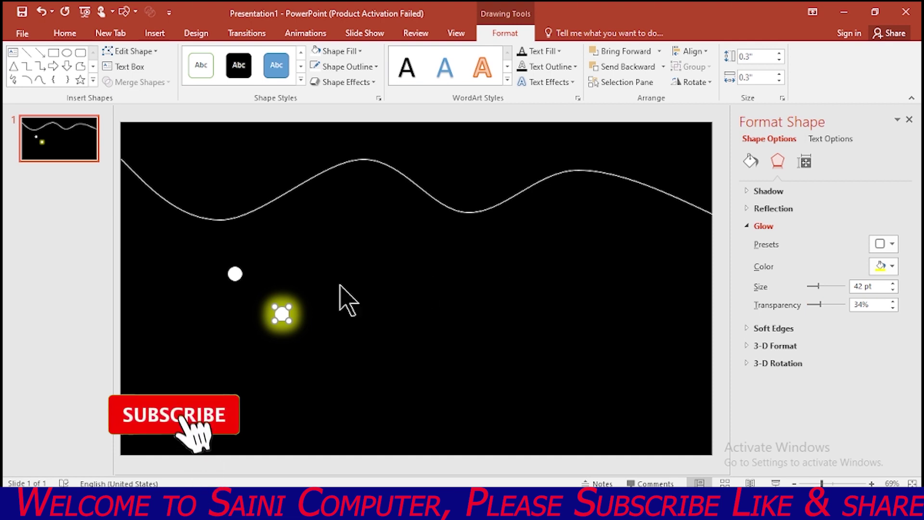
{"action": "left_click_drag", "start_coordinate": [282, 314], "coordinate": [138, 167]}
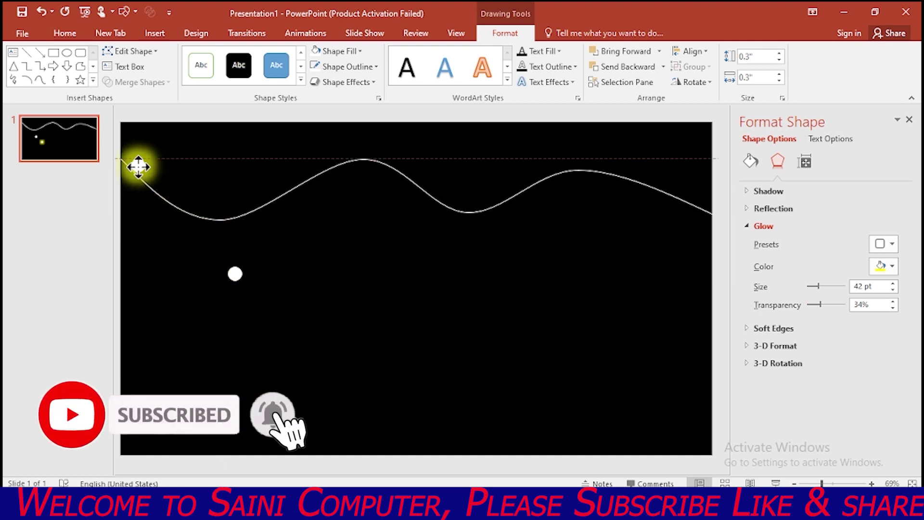
Duplicate the other white dot and give the copy a blue 48 pt glow at 21% transparency
{"action": "left_click_drag", "start_coordinate": [139, 167], "coordinate": [135, 165]}
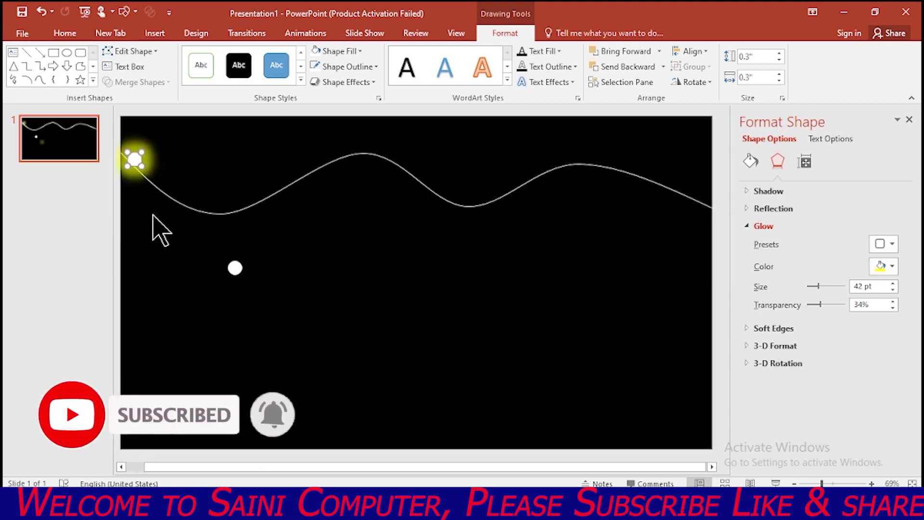
{"action": "left_click", "coordinate": [233, 266]}
{"action": "left_click_drag", "start_coordinate": [233, 264], "coordinate": [162, 253]}
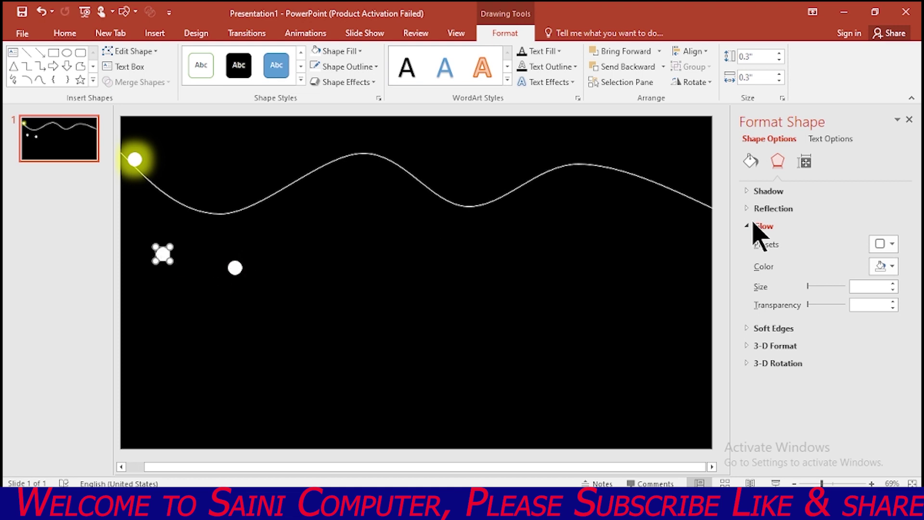
{"action": "left_click", "coordinate": [893, 266]}
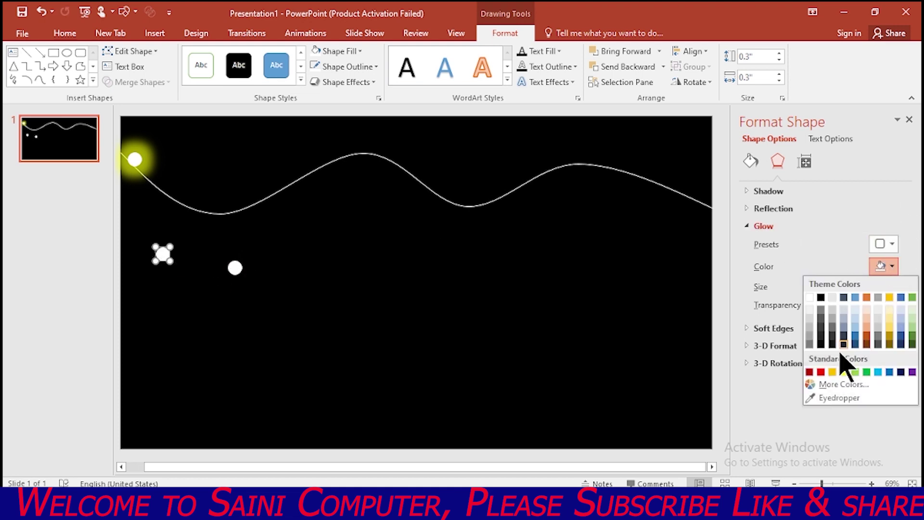
{"action": "left_click", "coordinate": [889, 371]}
{"action": "left_click_drag", "start_coordinate": [810, 286], "coordinate": [820, 287]}
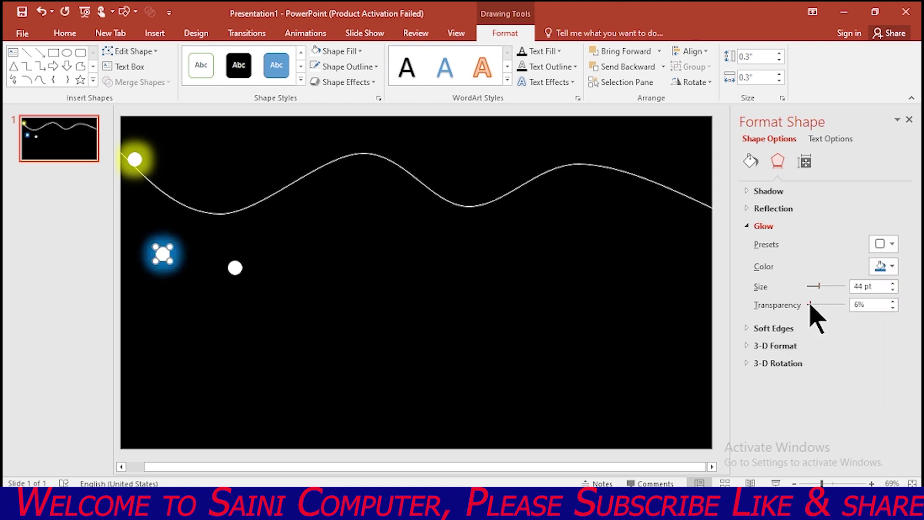
{"action": "left_click_drag", "start_coordinate": [819, 288], "coordinate": [825, 290]}
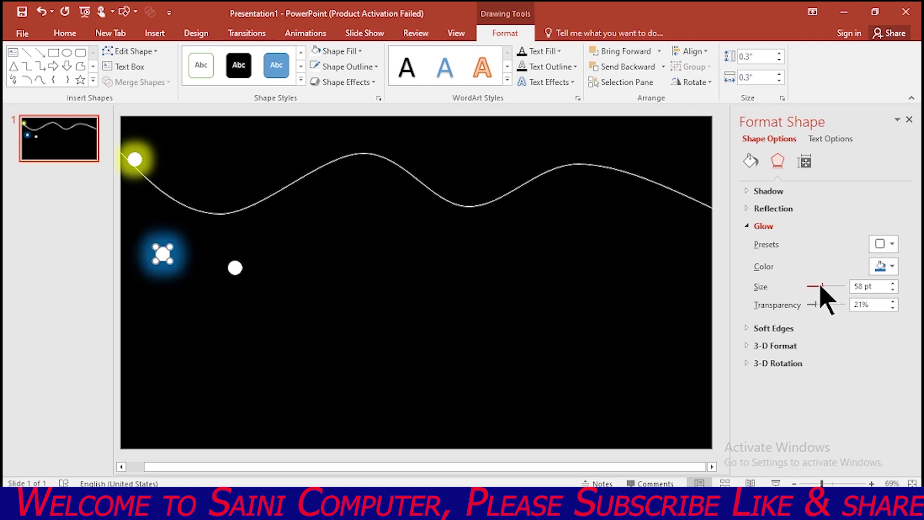
{"action": "left_click_drag", "start_coordinate": [821, 285], "coordinate": [818, 285]}
Move the blue-glow dot onto the curve and place a copy further along it
{"action": "left_click_drag", "start_coordinate": [164, 256], "coordinate": [150, 196]}
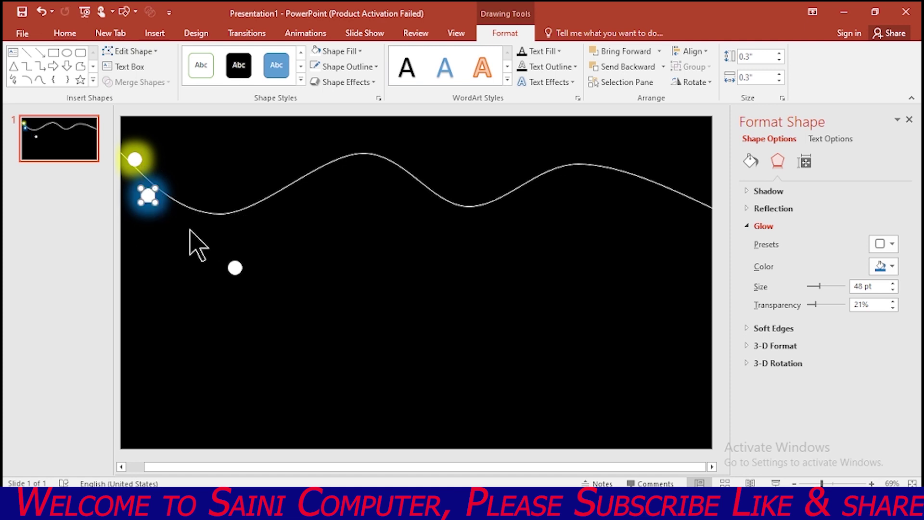
{"action": "left_click_drag", "start_coordinate": [148, 195], "coordinate": [276, 219]}
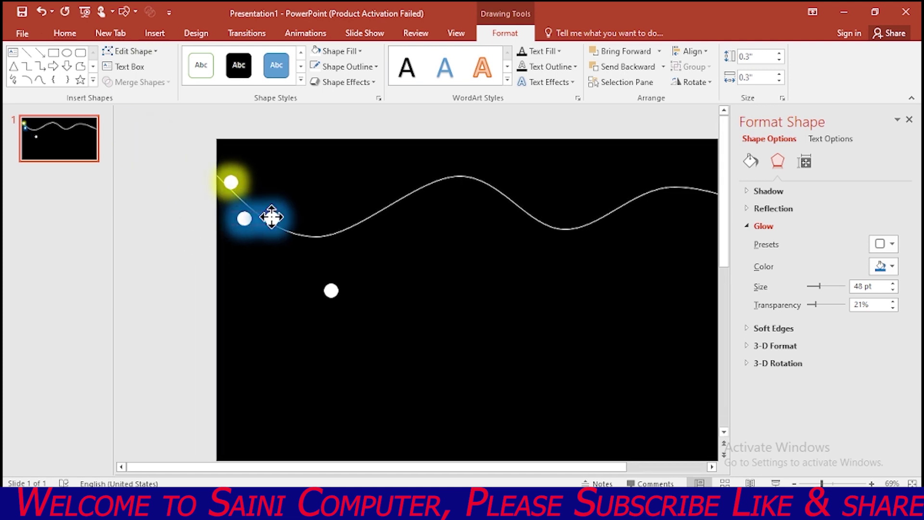
{"action": "left_click_drag", "start_coordinate": [277, 219], "coordinate": [284, 222]}
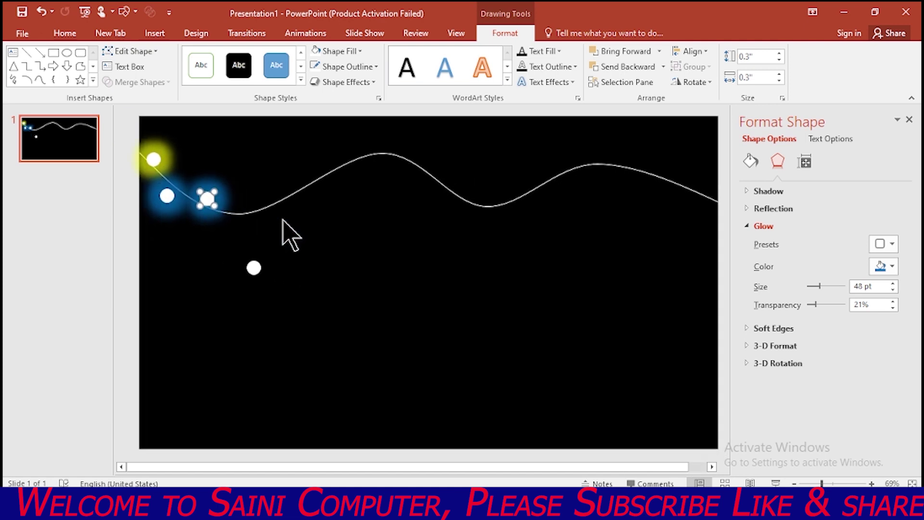
Recolour the copied bulb's glow green, then add a red-glowing bulb next along the curve
{"action": "left_click", "coordinate": [891, 268]}
{"action": "left_click", "coordinate": [890, 328]}
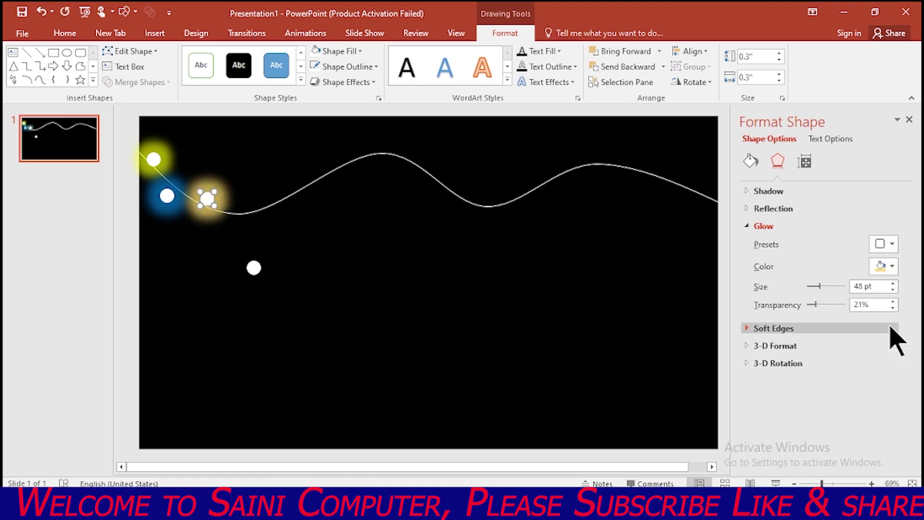
{"action": "left_click", "coordinate": [891, 267]}
{"action": "left_click", "coordinate": [855, 371]}
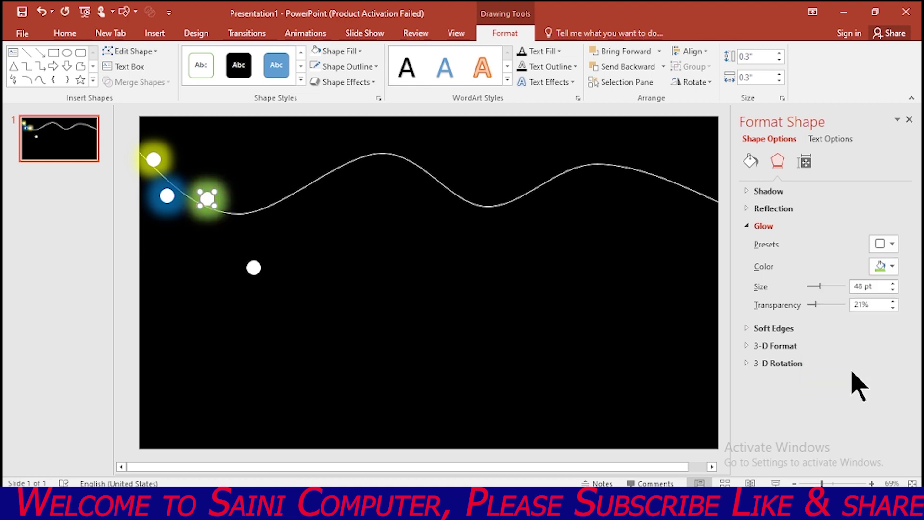
{"action": "key", "text": "ctrl+d"}
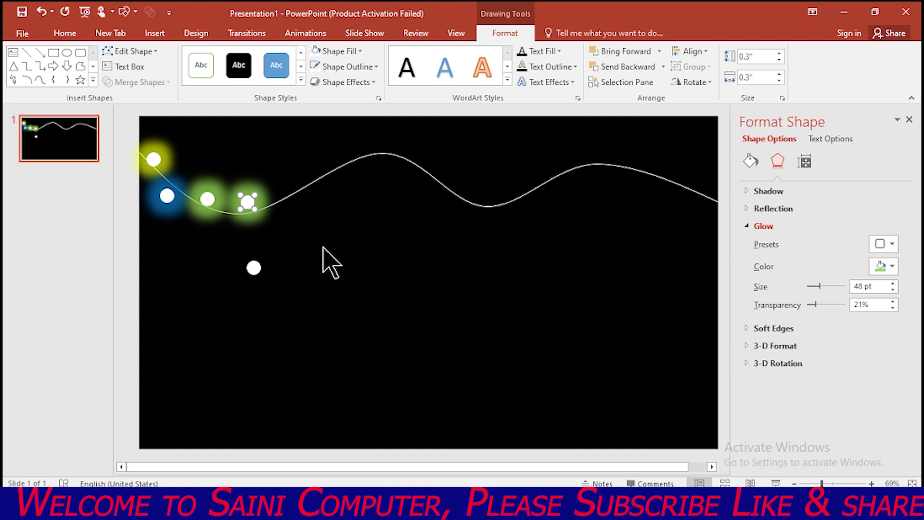
{"action": "left_click_drag", "start_coordinate": [248, 202], "coordinate": [246, 220]}
{"action": "left_click", "coordinate": [892, 266]}
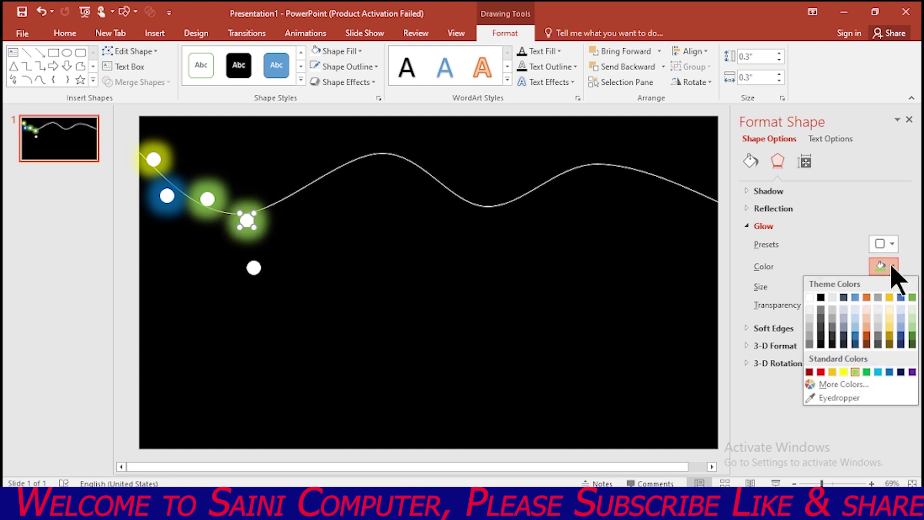
{"action": "left_click", "coordinate": [821, 371]}
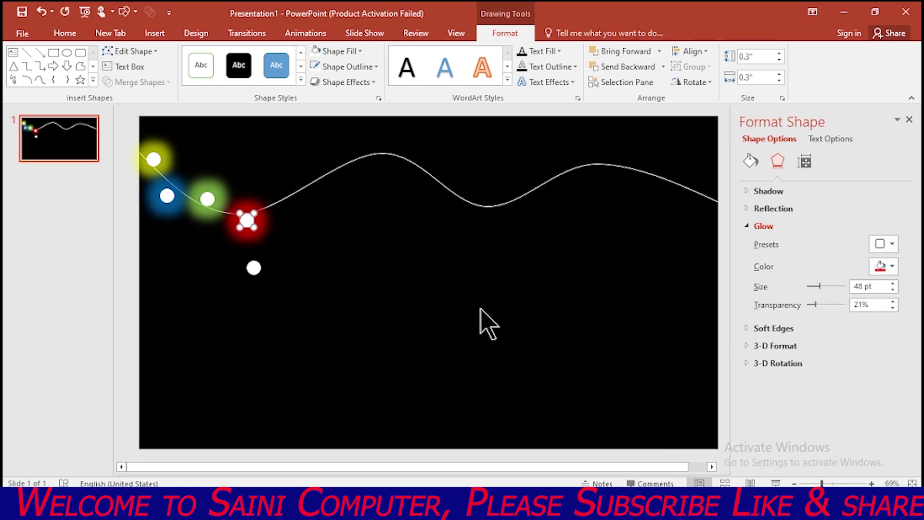
Add yellow and dark blue glowing bulbs further along the curve
{"action": "key", "text": "ctrl+d"}
{"action": "left_click_drag", "start_coordinate": [289, 242], "coordinate": [281, 192]}
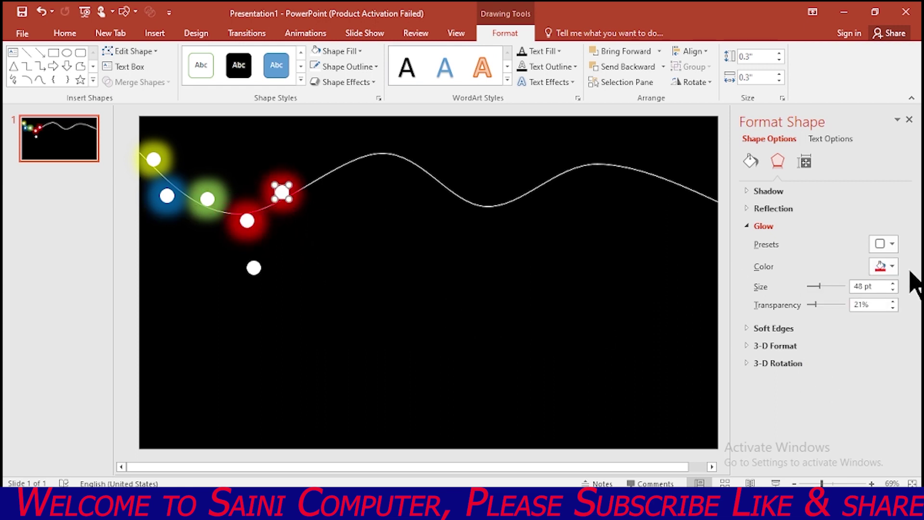
{"action": "left_click", "coordinate": [890, 266]}
{"action": "left_click", "coordinate": [844, 372]}
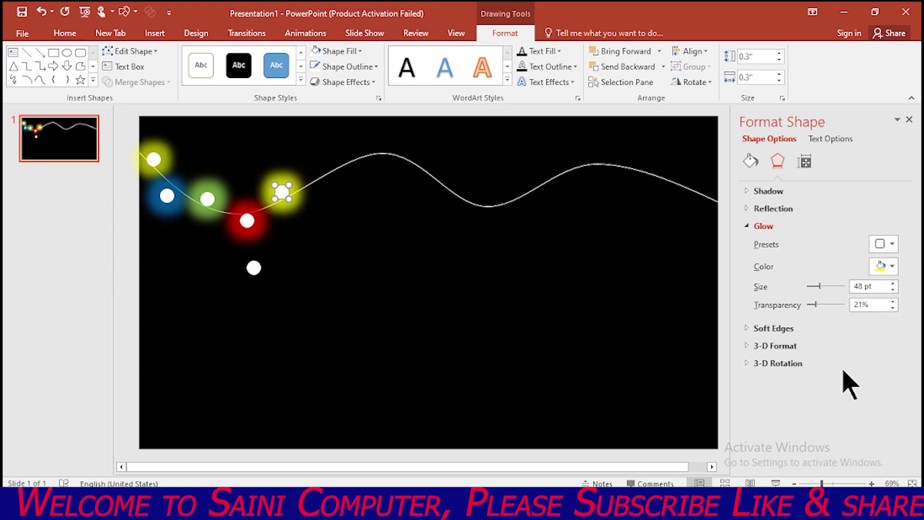
{"action": "key", "text": "ctrl+d"}
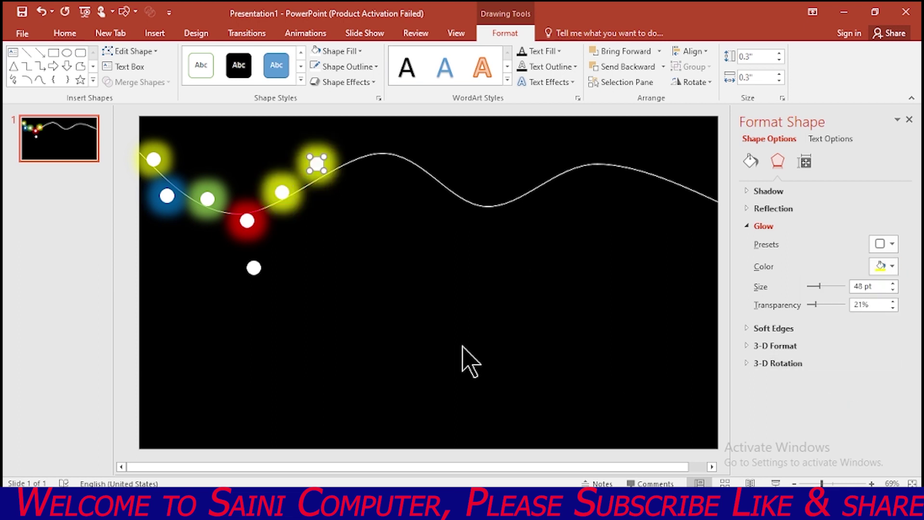
{"action": "left_click_drag", "start_coordinate": [317, 162], "coordinate": [323, 183]}
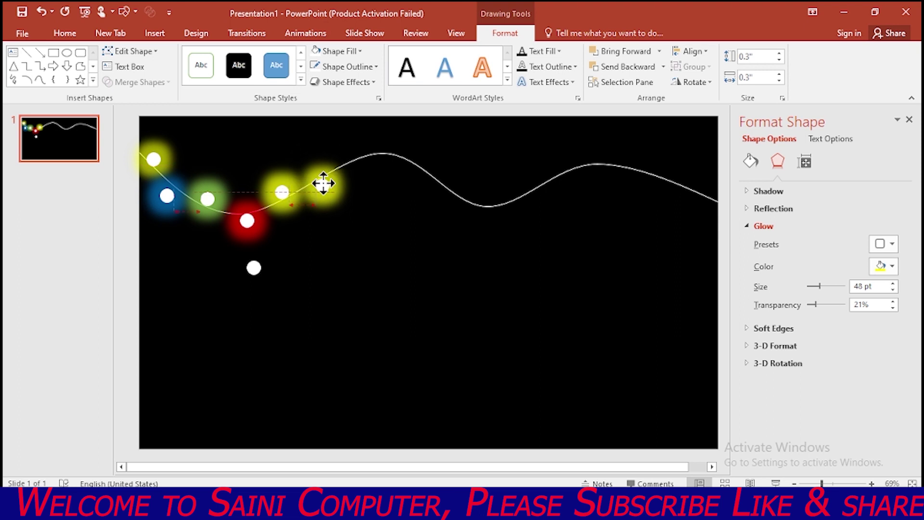
{"action": "left_click", "coordinate": [892, 266]}
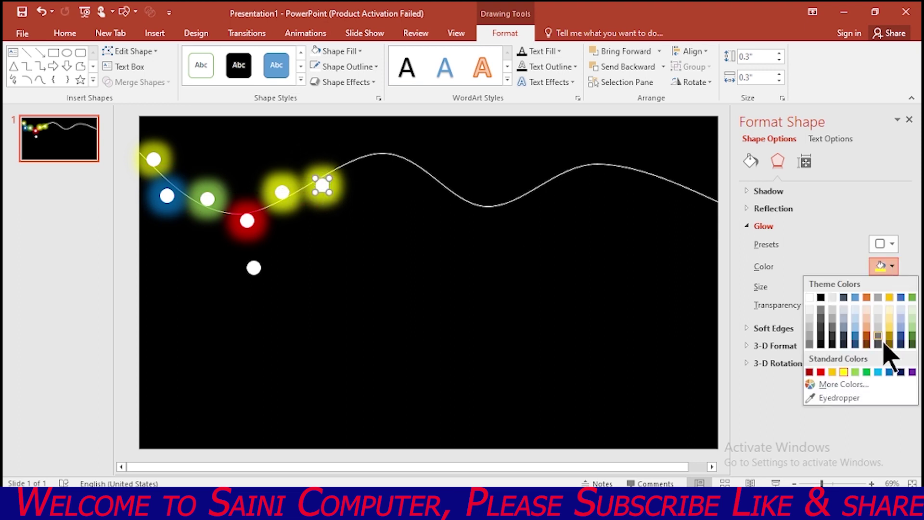
{"action": "left_click", "coordinate": [900, 372]}
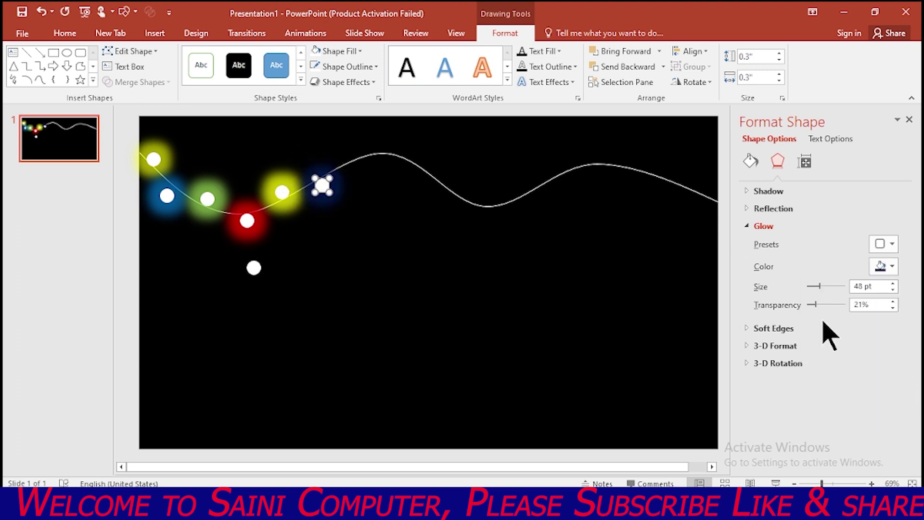
Add purple and red glowing bulbs next along the curve
{"action": "key", "text": "ctrl+d"}
{"action": "mouse_move", "coordinate": [369, 182]}
{"action": "left_mouse_down"}
{"action": "mouse_move", "coordinate": [345, 158]}
{"action": "mouse_move", "coordinate": [357, 152]}
{"action": "left_mouse_up"}
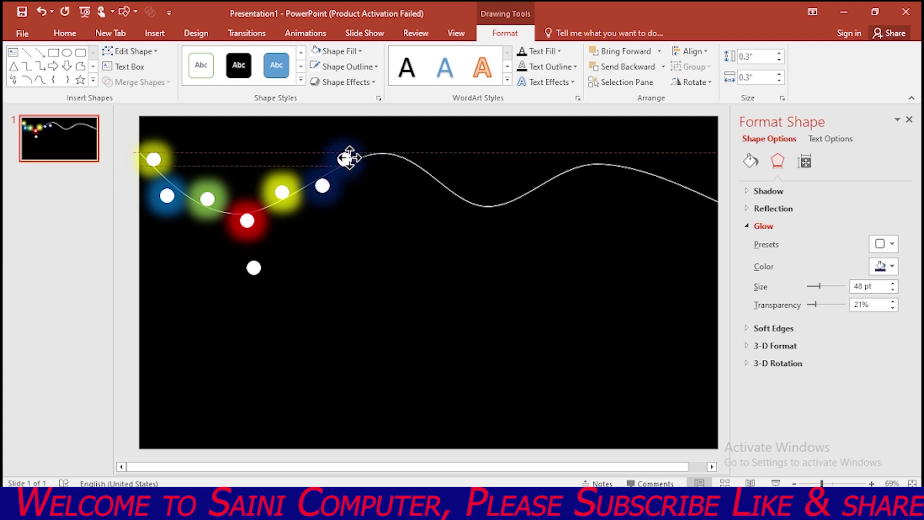
{"action": "left_click", "coordinate": [890, 266]}
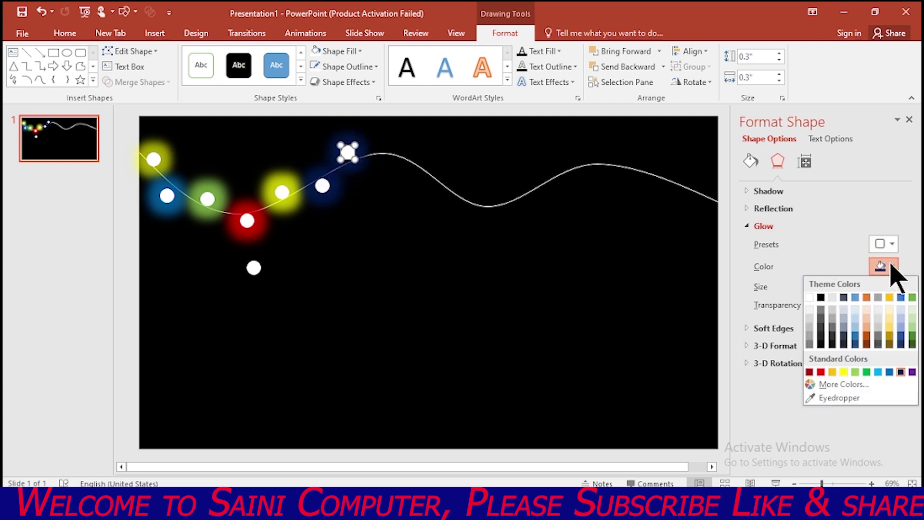
{"action": "left_click", "coordinate": [816, 372]}
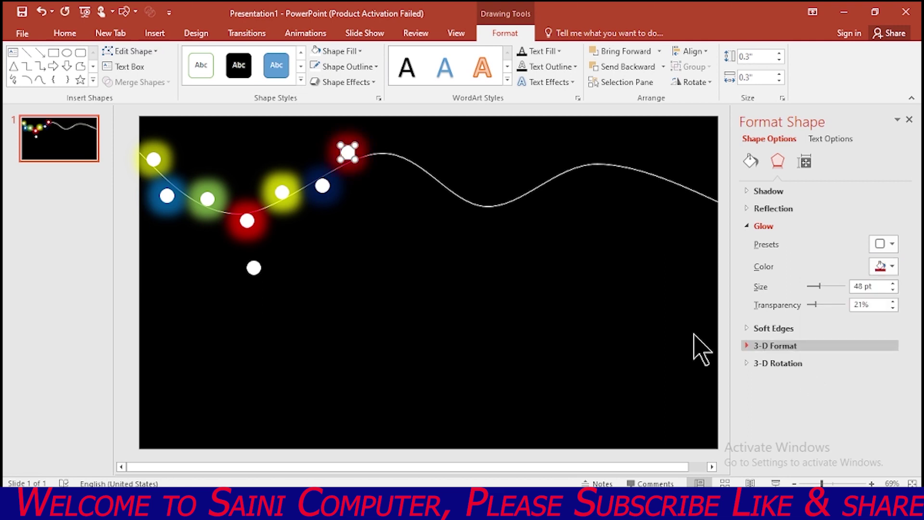
{"action": "left_click_drag", "start_coordinate": [373, 127], "coordinate": [385, 165]}
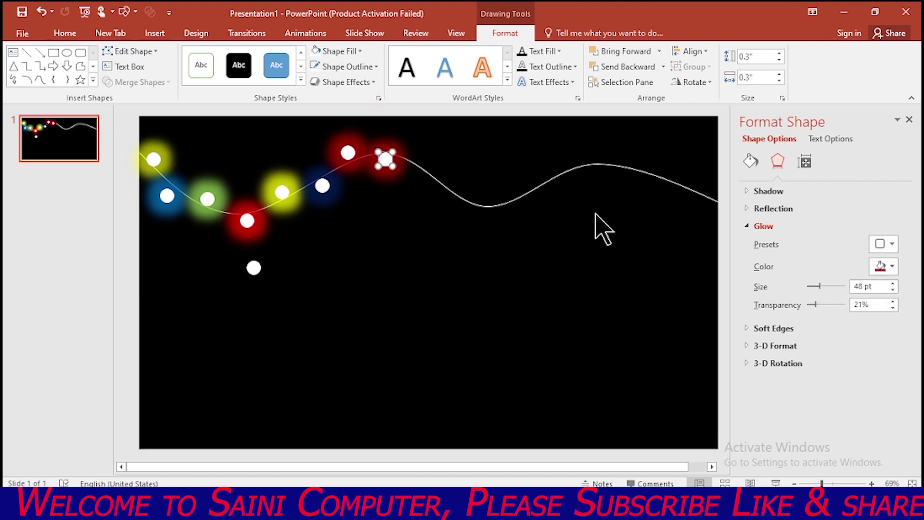
{"action": "left_click", "coordinate": [892, 266]}
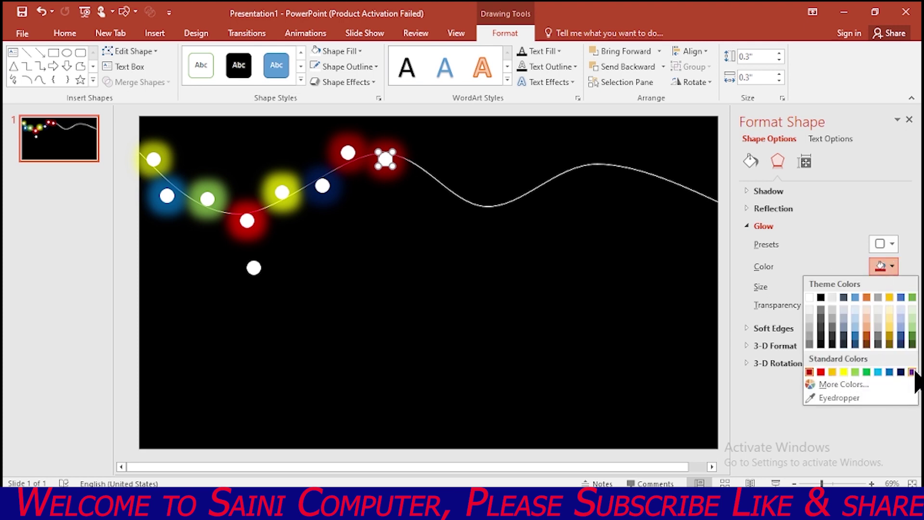
{"action": "left_click", "coordinate": [911, 371]}
{"action": "key", "text": "ctrl+d"}
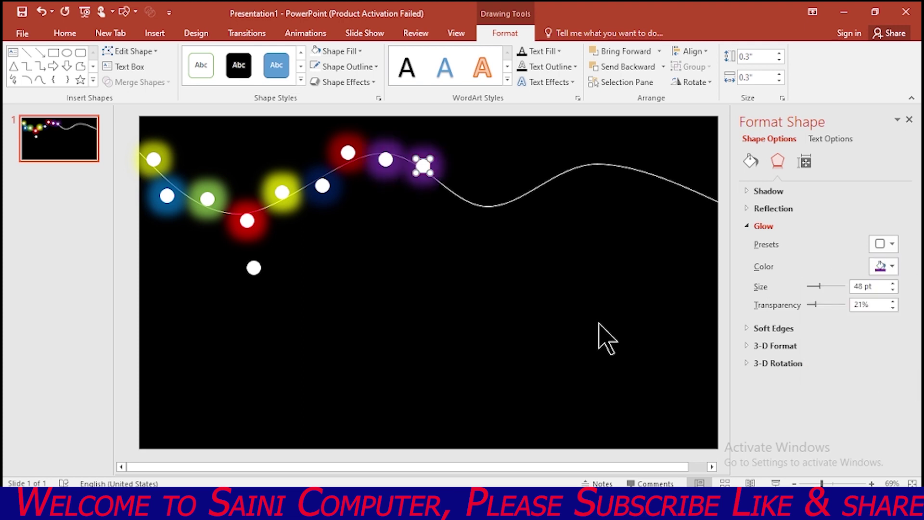
{"action": "mouse_move", "coordinate": [427, 165]}
{"action": "left_mouse_down"}
{"action": "mouse_move", "coordinate": [426, 176]}
{"action": "mouse_move", "coordinate": [429, 161]}
{"action": "left_mouse_up"}
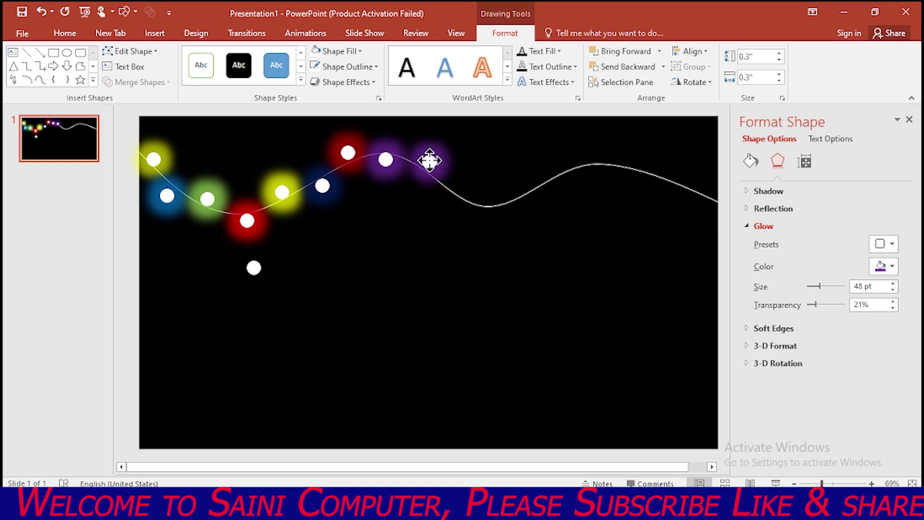
{"action": "left_click", "coordinate": [891, 266]}
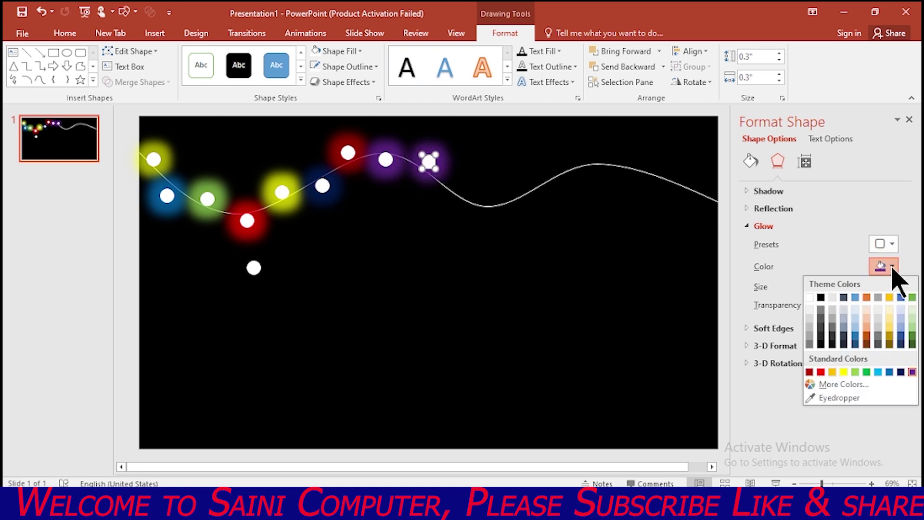
{"action": "left_click", "coordinate": [821, 371]}
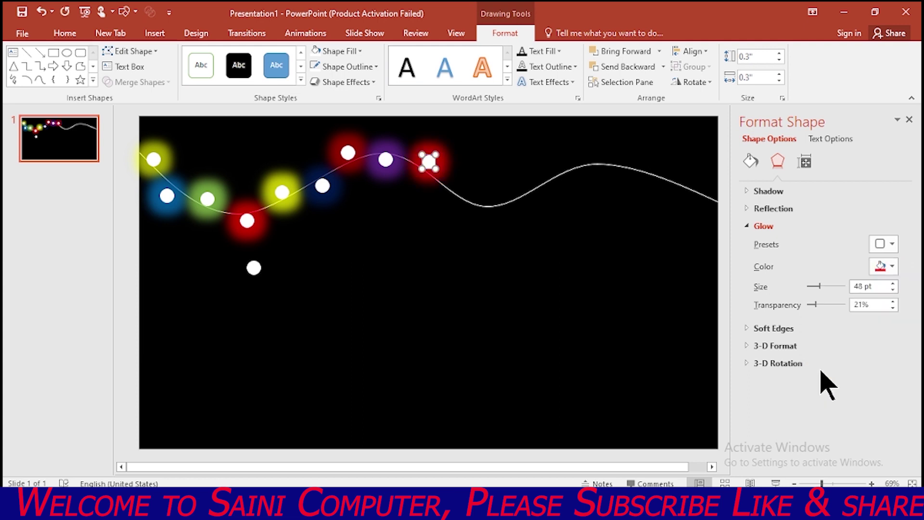
Add gold and light green glowing bulbs past the curve's middle
{"action": "key", "text": "ctrl+d"}
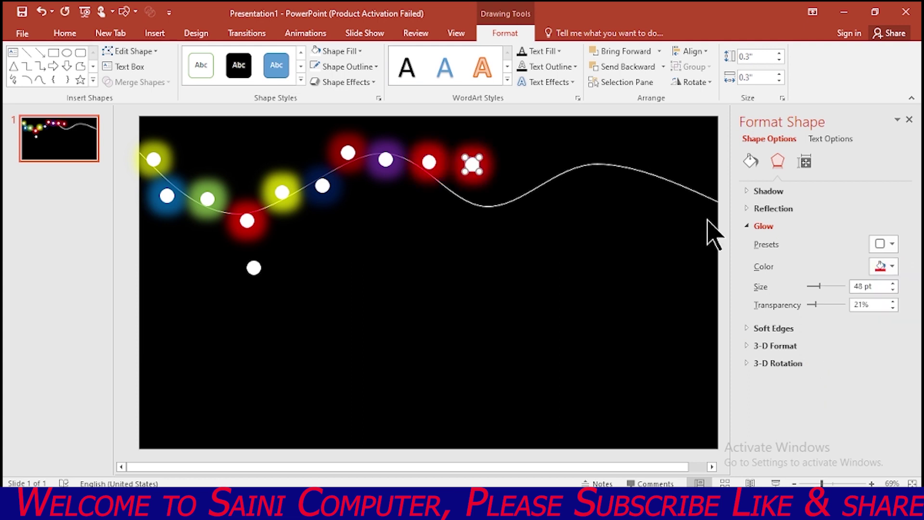
{"action": "left_click_drag", "start_coordinate": [472, 164], "coordinate": [453, 202]}
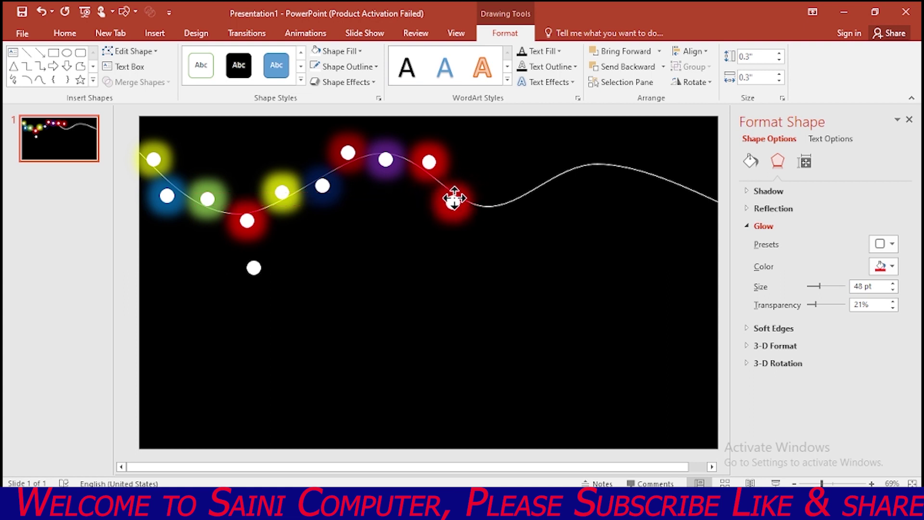
{"action": "left_click", "coordinate": [891, 267]}
{"action": "left_click", "coordinate": [890, 297]}
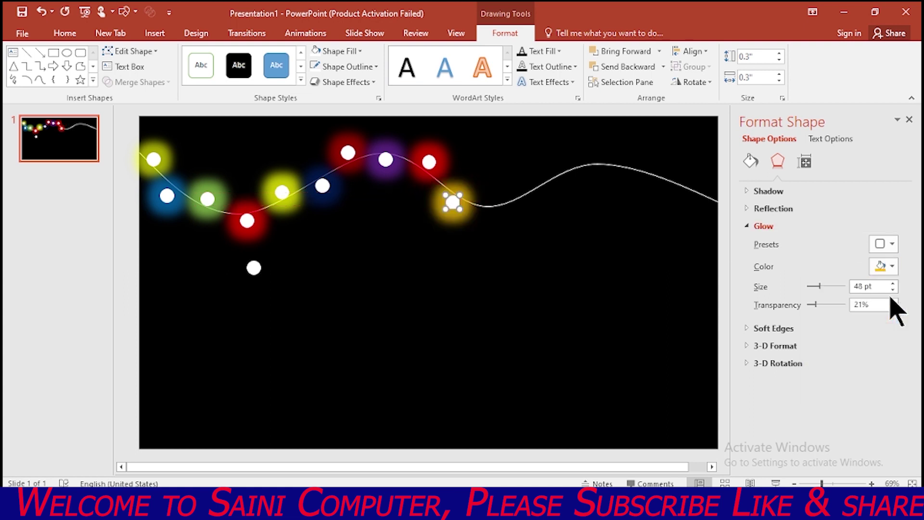
{"action": "key", "text": "ctrl+d"}
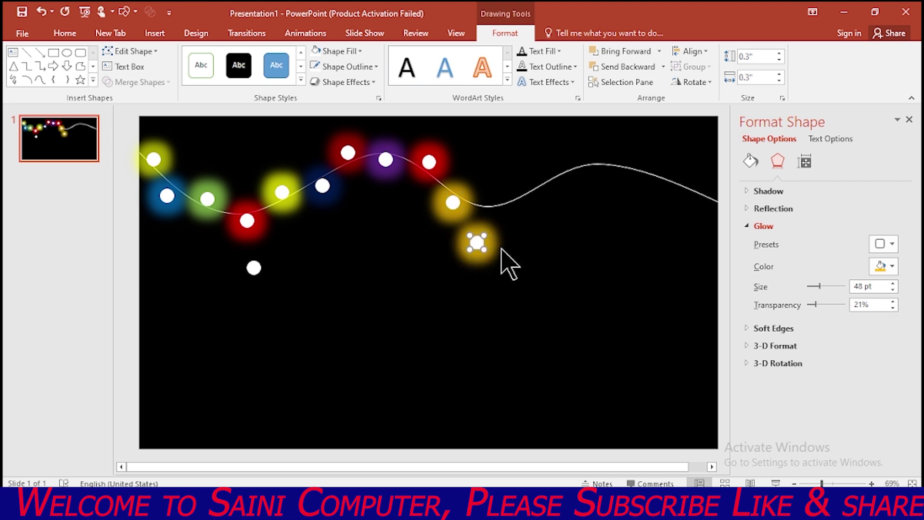
{"action": "left_click_drag", "start_coordinate": [478, 242], "coordinate": [495, 198]}
{"action": "left_click", "coordinate": [892, 266]}
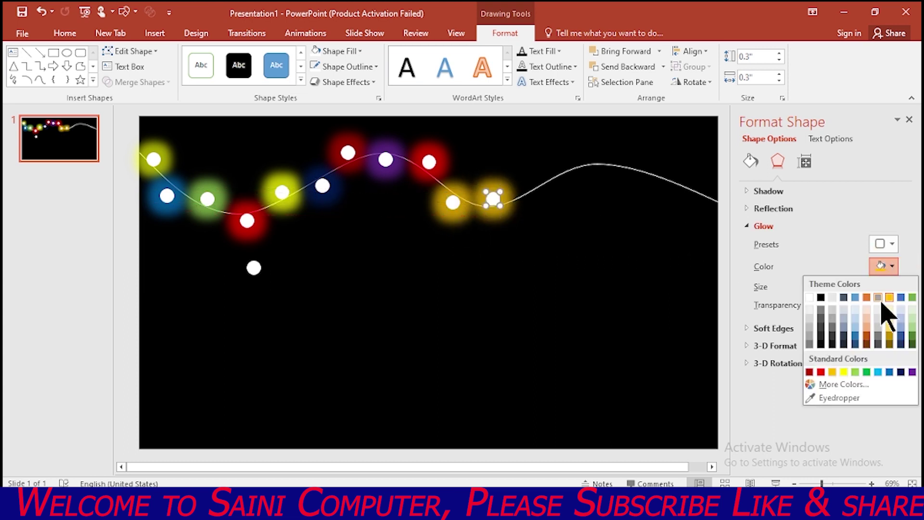
{"action": "left_click", "coordinate": [855, 372]}
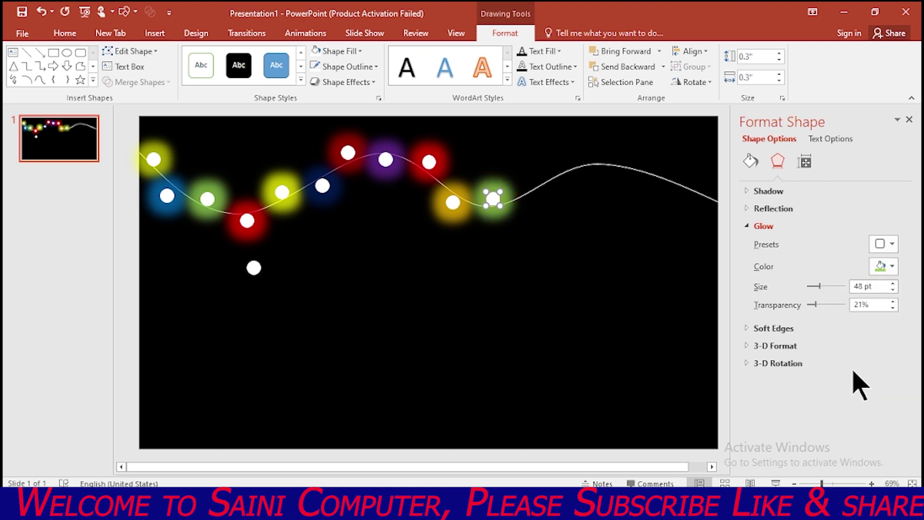
{"action": "key", "text": "ctrl+d"}
{"action": "left_click_drag", "start_coordinate": [532, 191], "coordinate": [534, 196]}
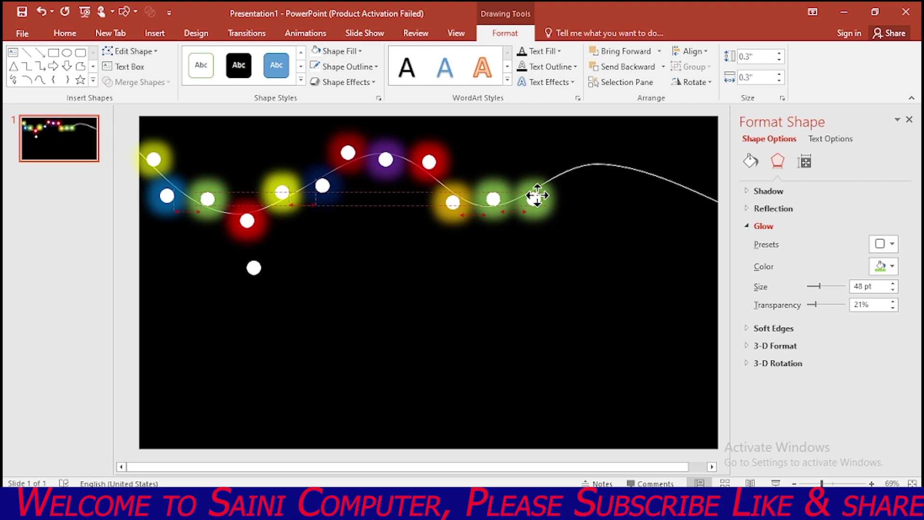
{"action": "left_click_drag", "start_coordinate": [536, 195], "coordinate": [538, 196]}
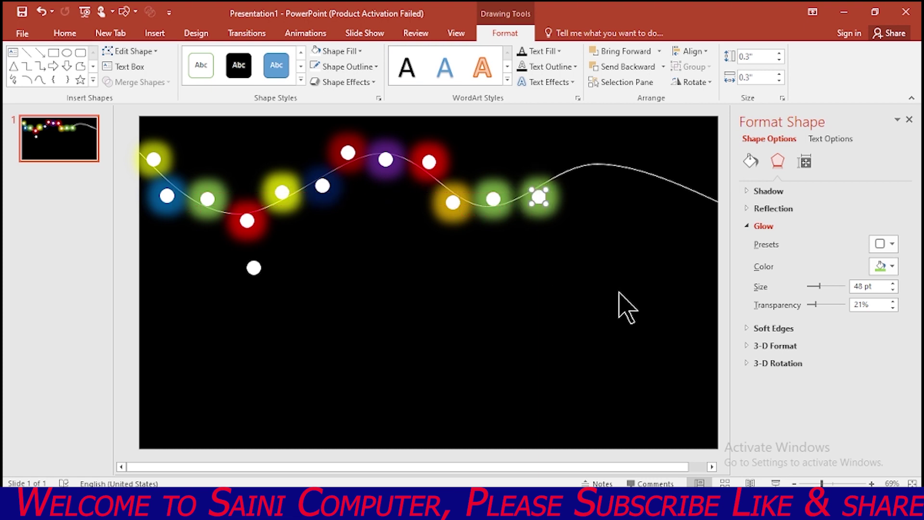
{"action": "key", "text": "ctrl+z"}
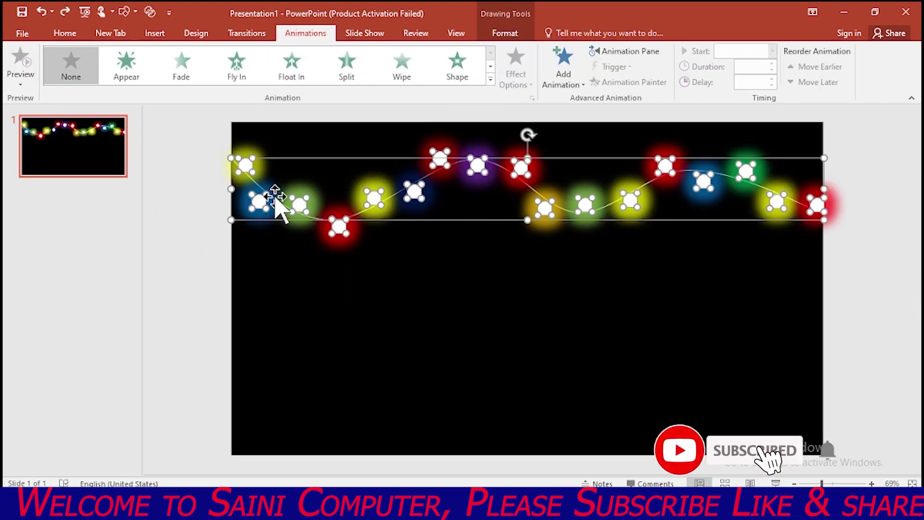
Group all the bulbs and apply the Blink emphasis animation to the group
{"action": "key", "text": "Escape"}
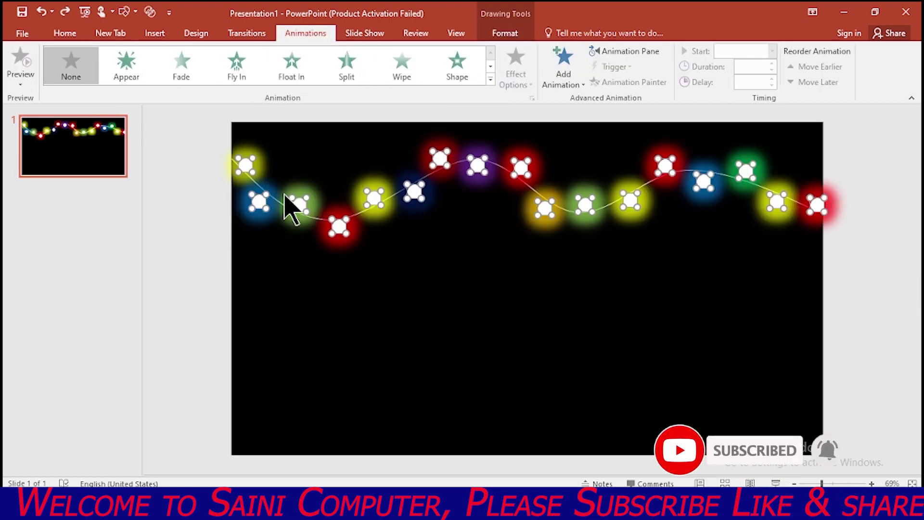
{"action": "key", "text": "ctrl+g"}
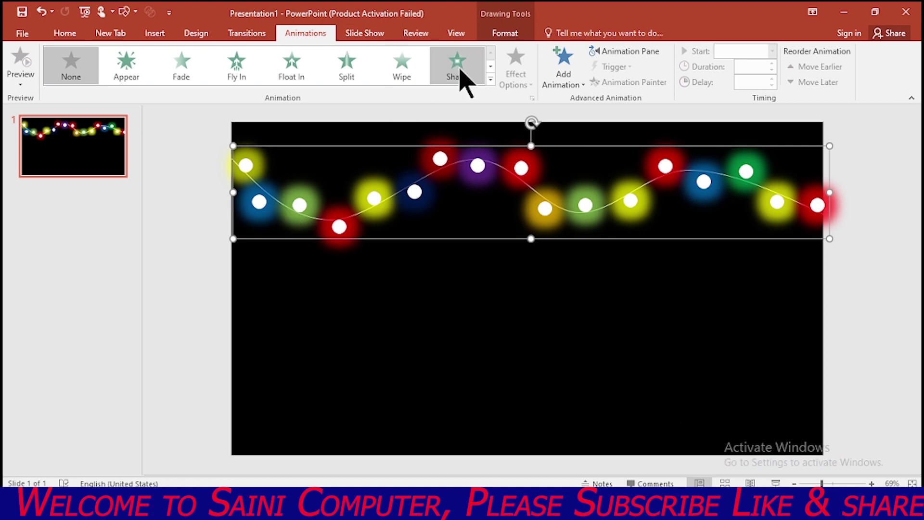
{"action": "left_click", "coordinate": [490, 81]}
{"action": "left_click", "coordinate": [133, 428]}
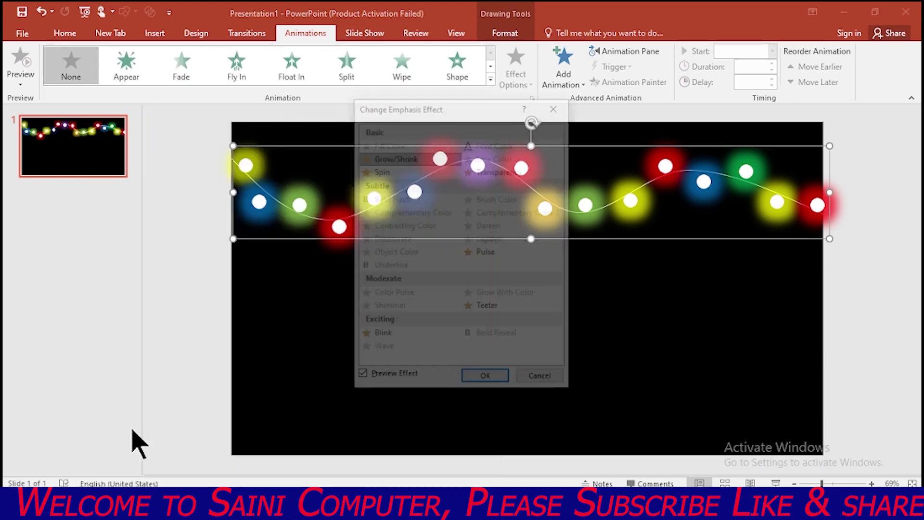
{"action": "left_click", "coordinate": [415, 337]}
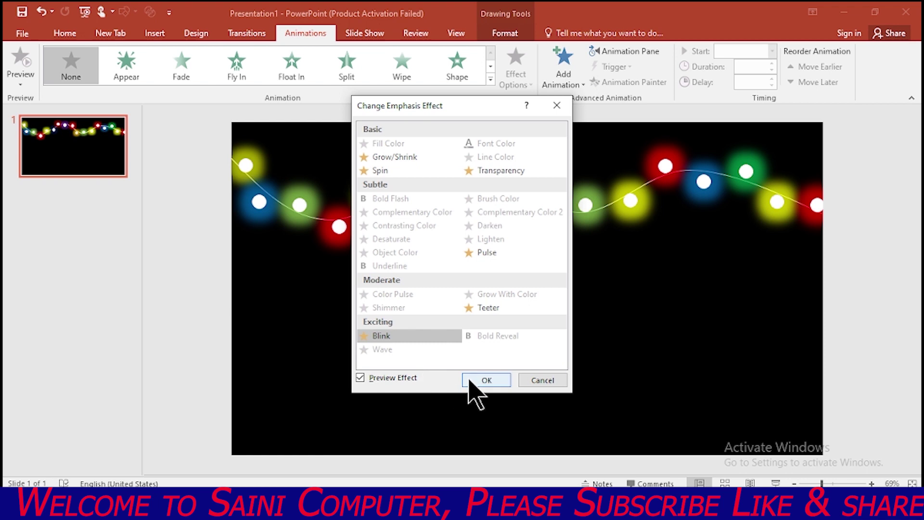
{"action": "left_click", "coordinate": [468, 380]}
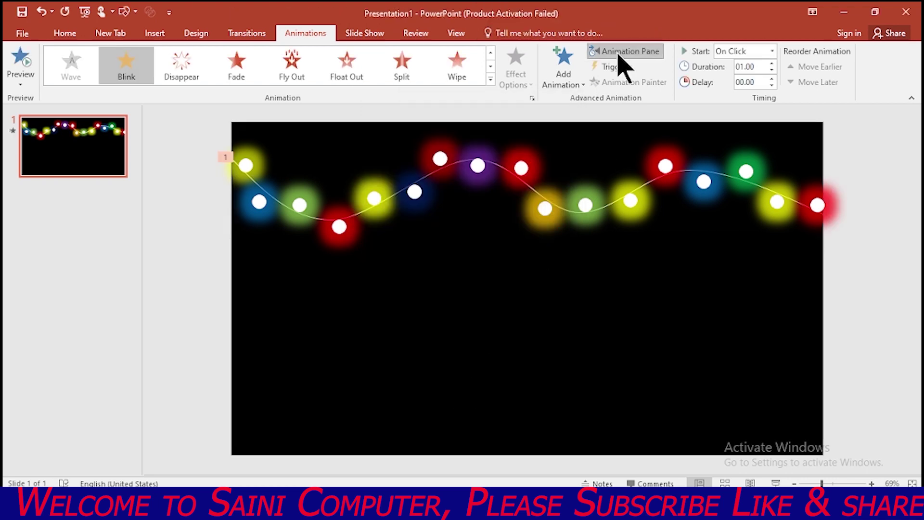
Set the Group 24 Blink timing to start With Previous and repeat Until End of Slide
{"action": "left_click", "coordinate": [621, 52]}
{"action": "left_click", "coordinate": [904, 165]}
{"action": "left_click", "coordinate": [838, 242]}
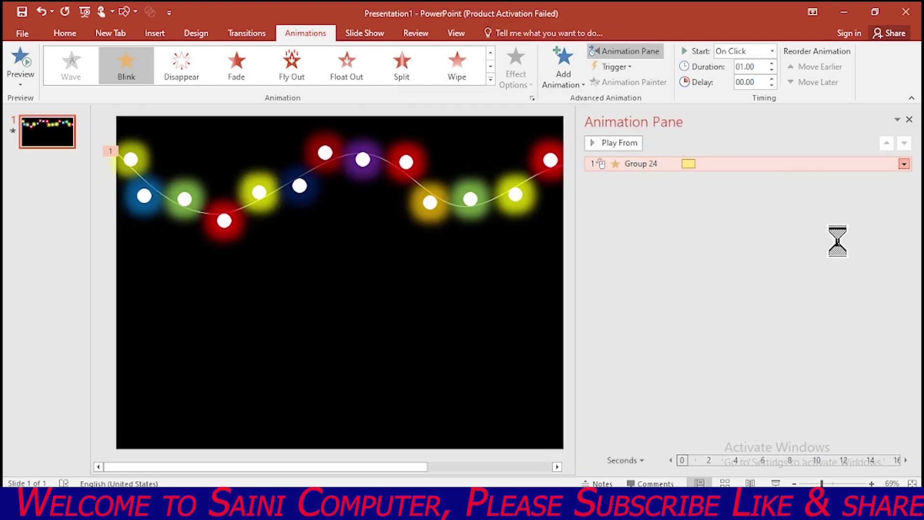
{"action": "left_click", "coordinate": [480, 189]}
{"action": "left_click", "coordinate": [459, 215]}
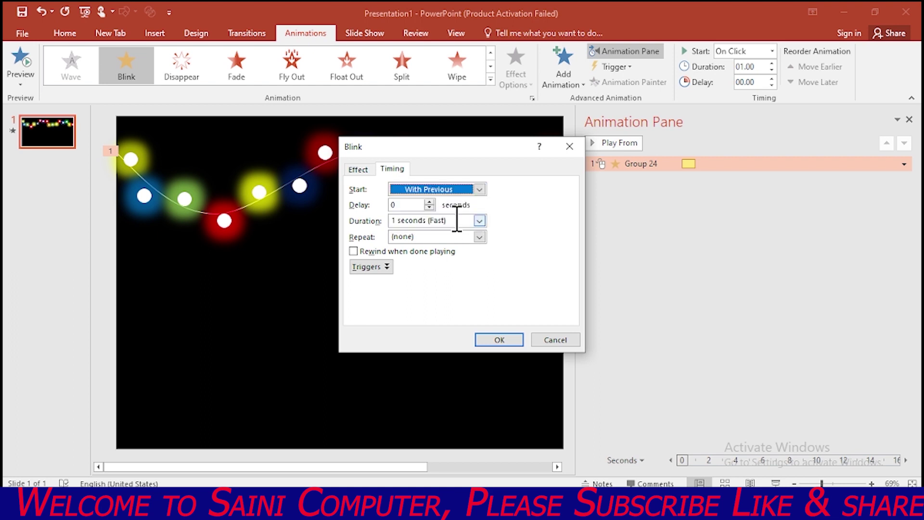
{"action": "left_click", "coordinate": [480, 237]}
{"action": "left_click", "coordinate": [452, 312]}
{"action": "left_click", "coordinate": [496, 340]}
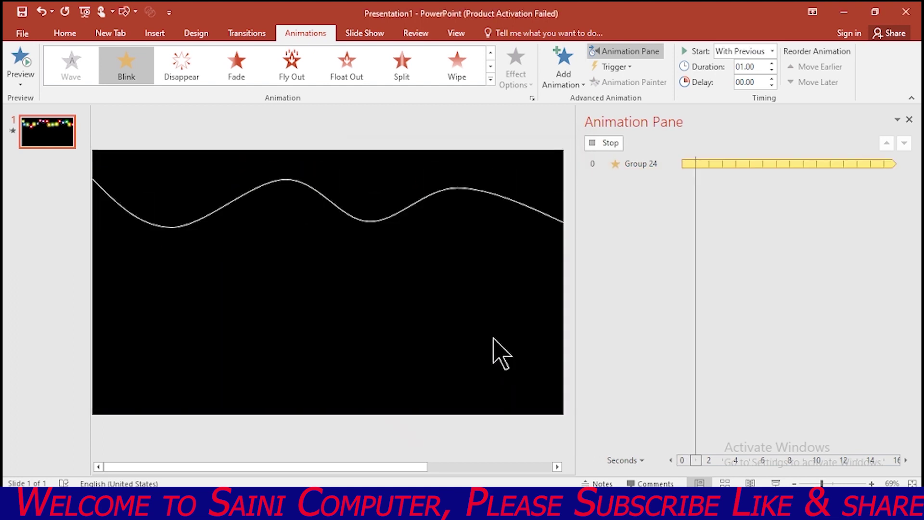
{"action": "left_click", "coordinate": [908, 119]}
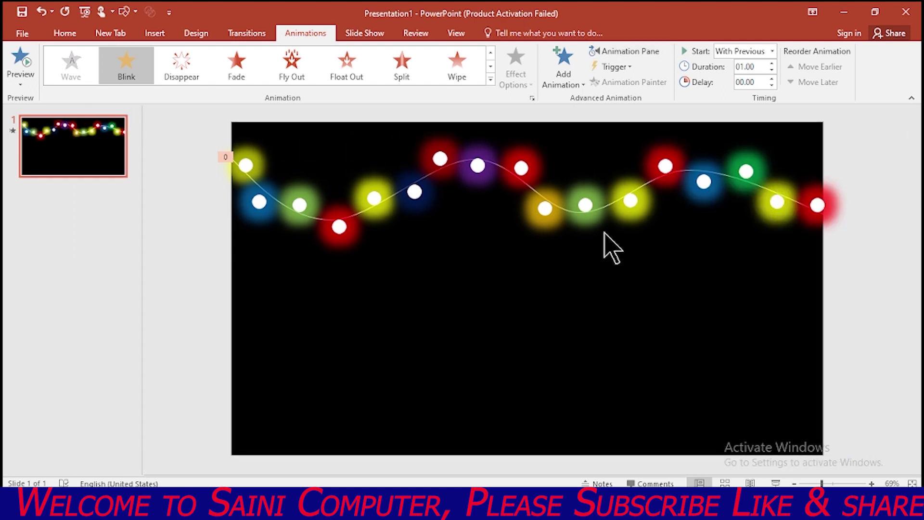
Duplicate the whole light string and move the copy to the slide's bottom edge
{"action": "left_click_drag", "start_coordinate": [187, 110], "coordinate": [910, 296]}
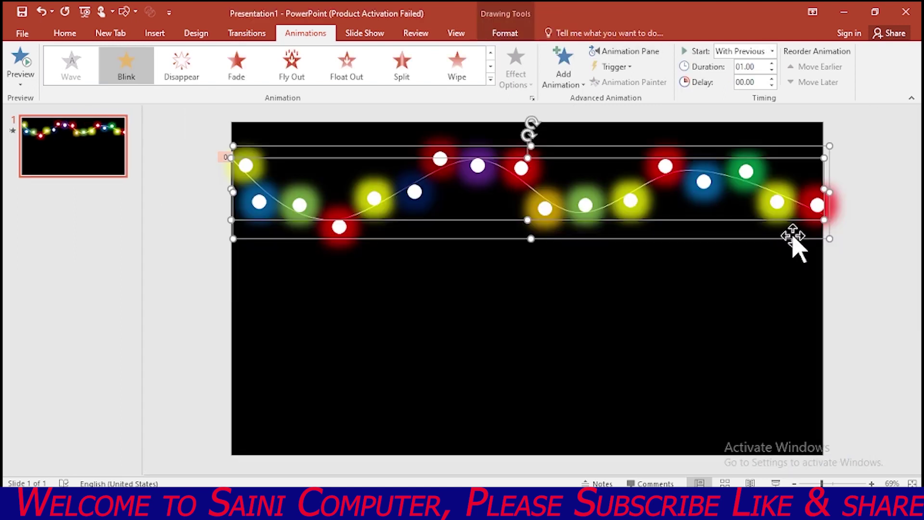
{"action": "left_click_drag", "start_coordinate": [794, 241], "coordinate": [801, 248]}
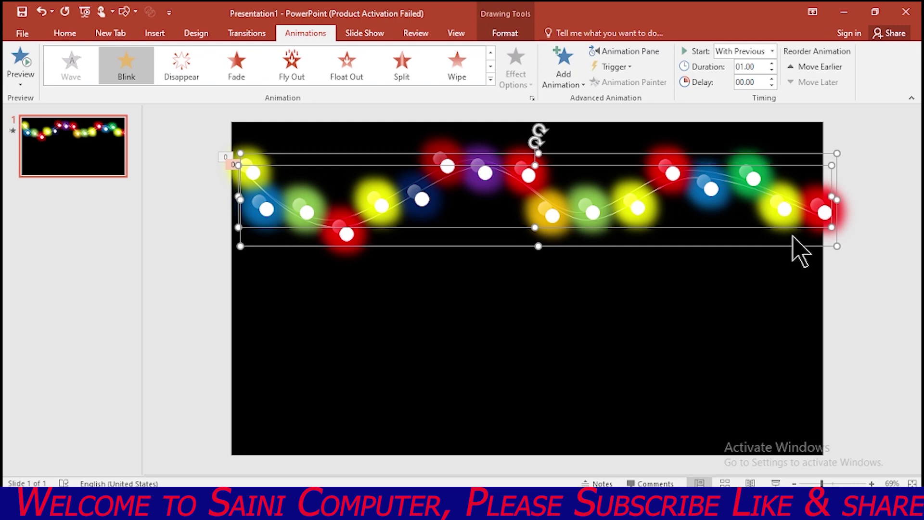
{"action": "left_click_drag", "start_coordinate": [535, 191], "coordinate": [524, 395]}
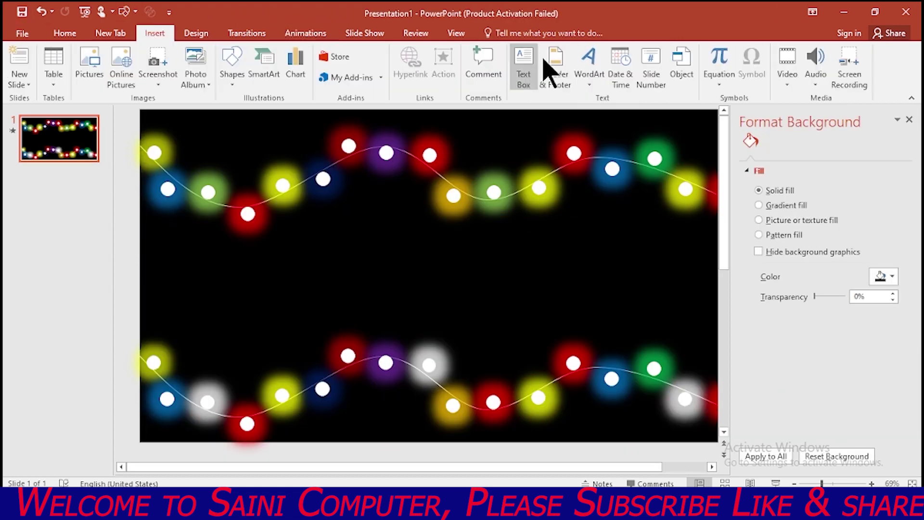
Add a text box reading 'Seasons Greetings' in Freestyle Script at 88 pt
{"action": "left_click", "coordinate": [525, 68]}
{"action": "left_click", "coordinate": [258, 279]}
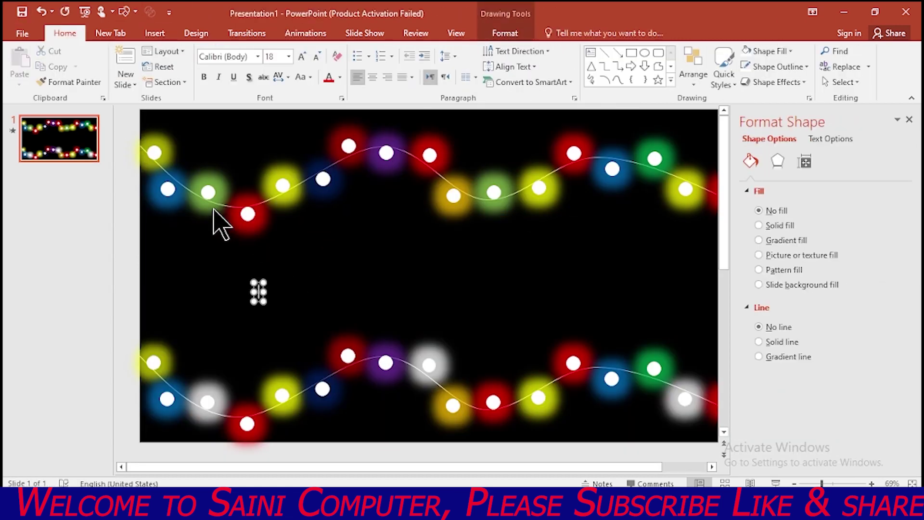
{"action": "left_click", "coordinate": [258, 56]}
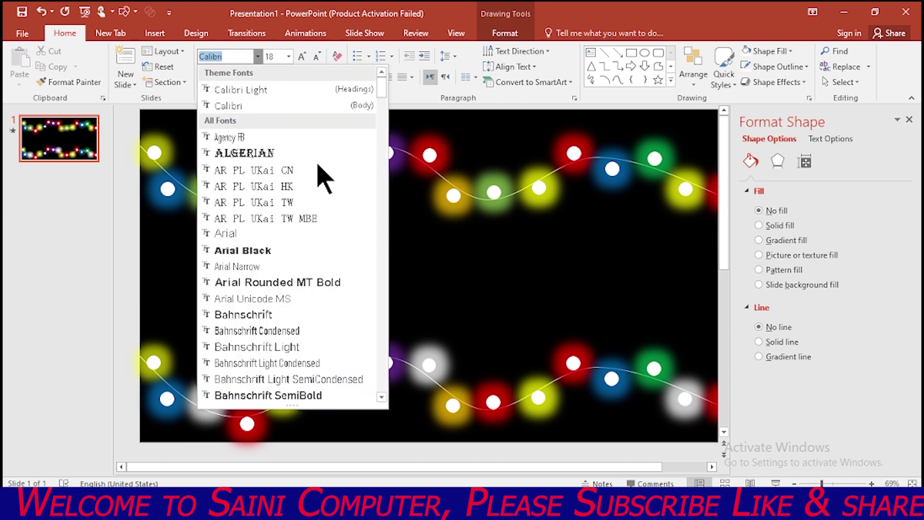
{"action": "scroll", "coordinate": [323, 174], "scroll_direction": "down", "scroll_amount": 2}
{"action": "scroll", "coordinate": [321, 173], "scroll_direction": "down", "scroll_amount": 4}
{"action": "scroll", "coordinate": [317, 166], "scroll_direction": "down", "scroll_amount": 10}
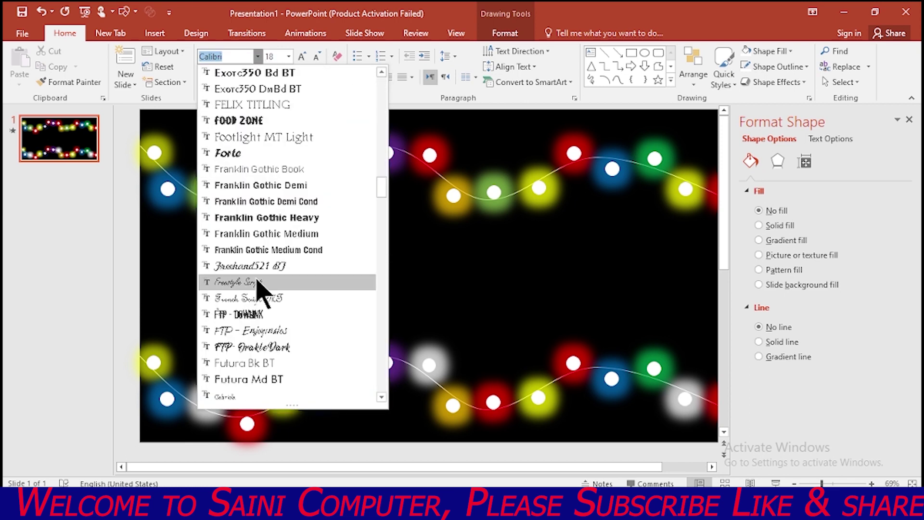
{"action": "left_click", "coordinate": [261, 284]}
{"action": "left_click", "coordinate": [289, 56]}
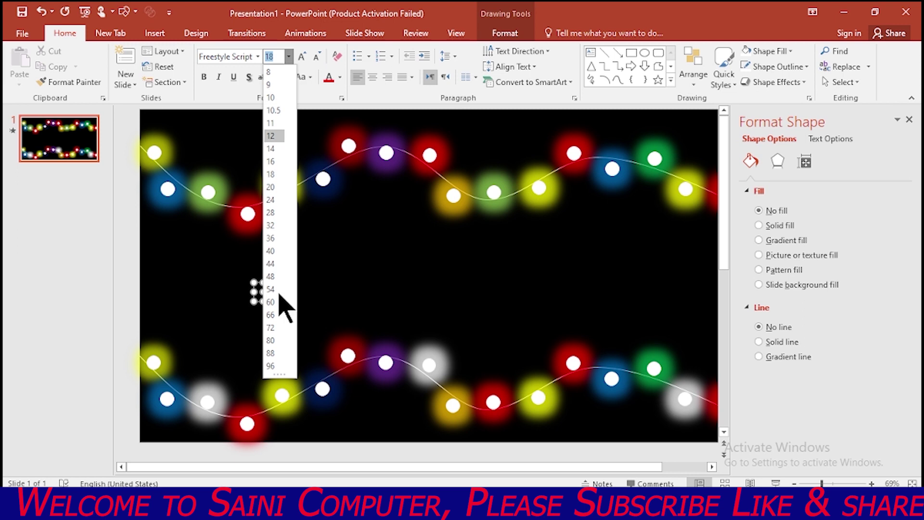
{"action": "left_click", "coordinate": [282, 355]}
{"action": "type", "text": "S"}
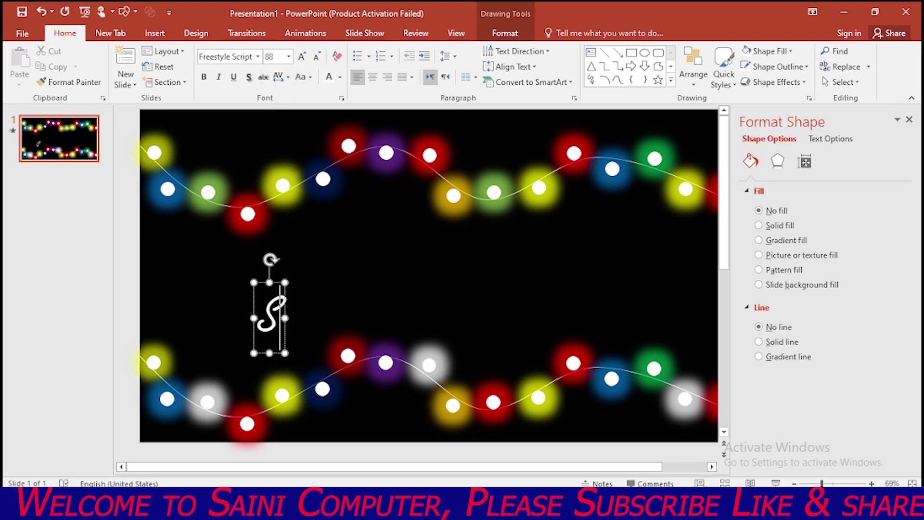
{"action": "type", "text": "easons G"}
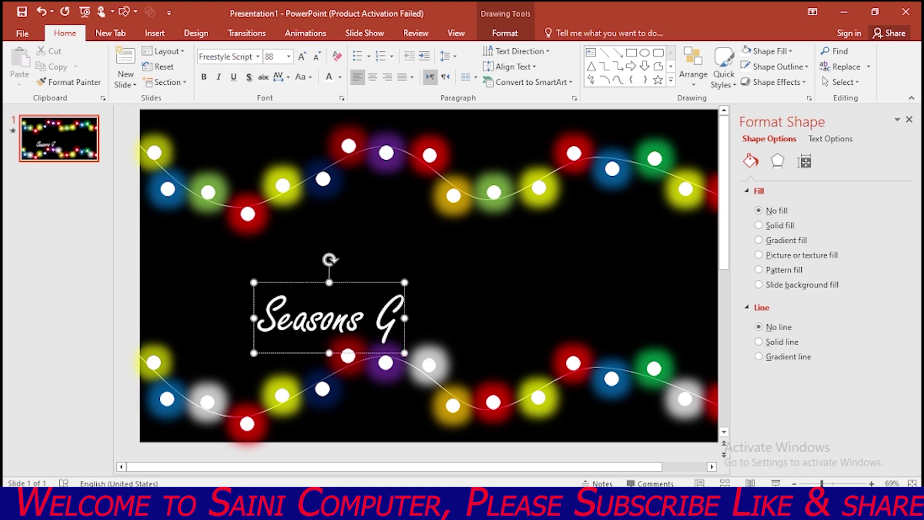
{"action": "type", "text": "reeti"}
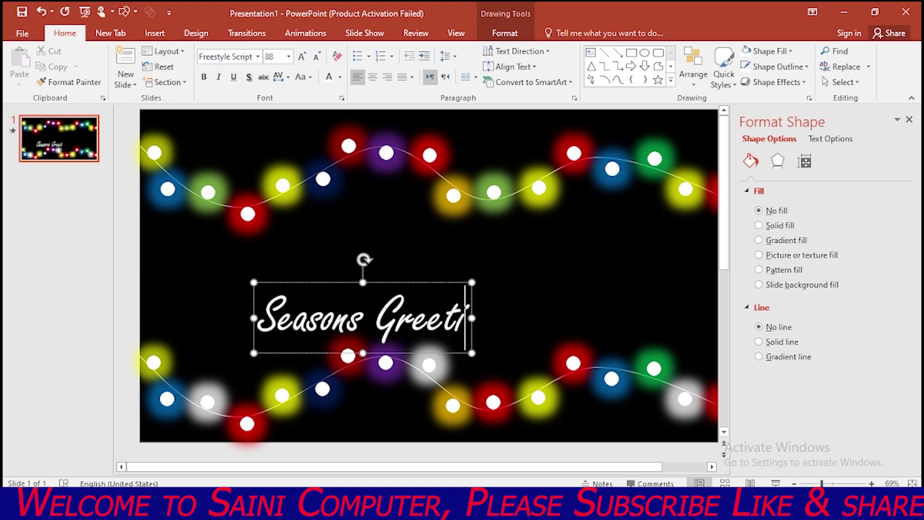
{"action": "type", "text": "ngs"}
Widen the text box, enlarge the text to 115 pt and centre it between the light strings
{"action": "left_click_drag", "start_coordinate": [423, 284], "coordinate": [456, 247]}
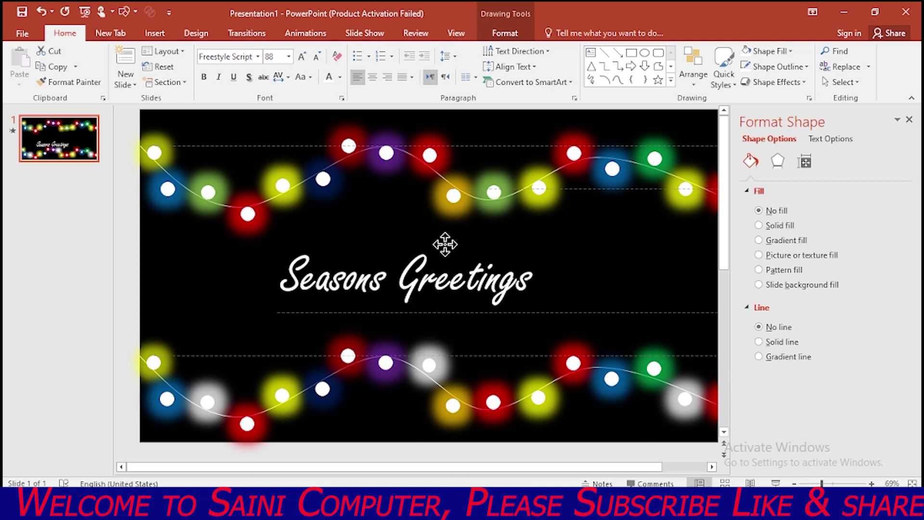
{"action": "left_click_drag", "start_coordinate": [538, 314], "coordinate": [617, 326]}
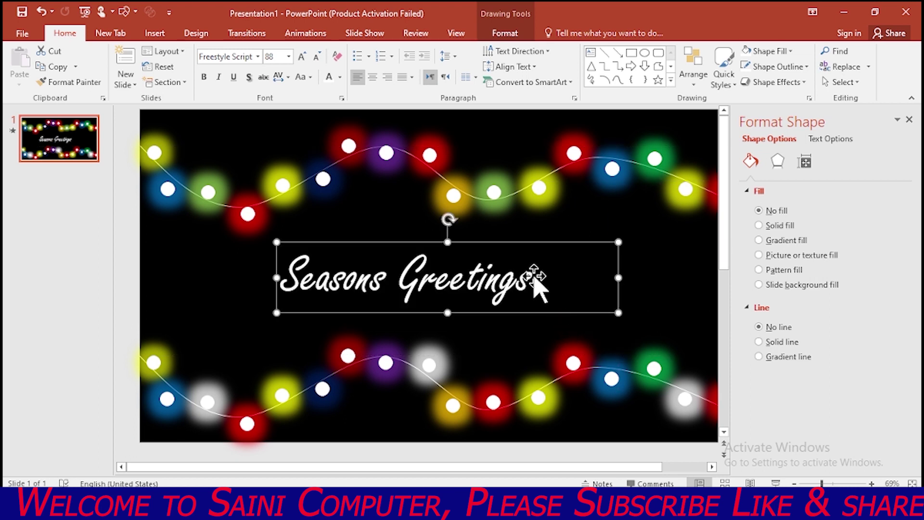
{"action": "left_click_drag", "start_coordinate": [530, 271], "coordinate": [283, 278]}
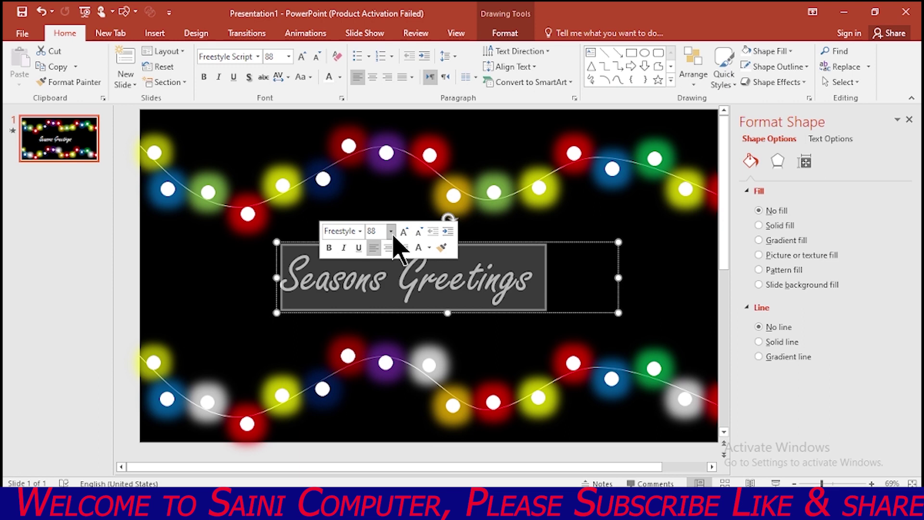
{"action": "left_click", "coordinate": [404, 232]}
{"action": "left_click", "coordinate": [404, 232]}
{"action": "left_click", "coordinate": [404, 232]}
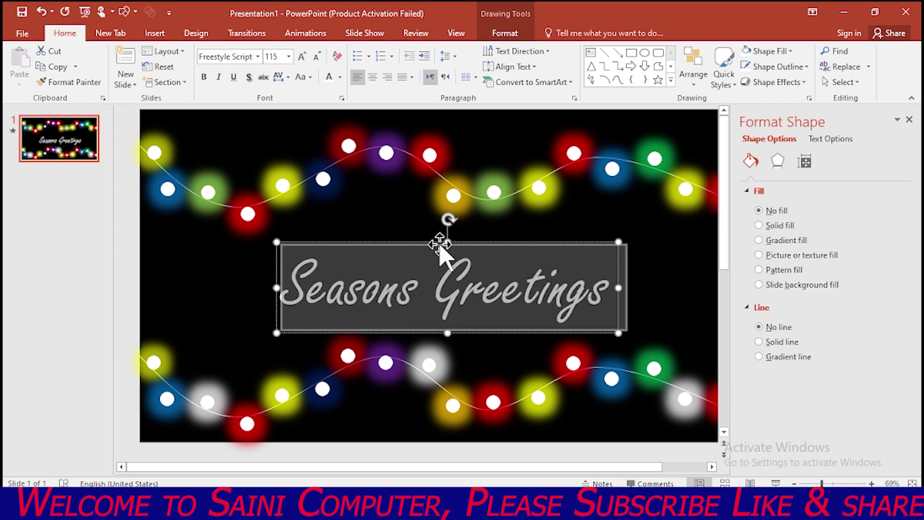
{"action": "left_click", "coordinate": [472, 266]}
{"action": "left_click_drag", "start_coordinate": [474, 244], "coordinate": [455, 236]}
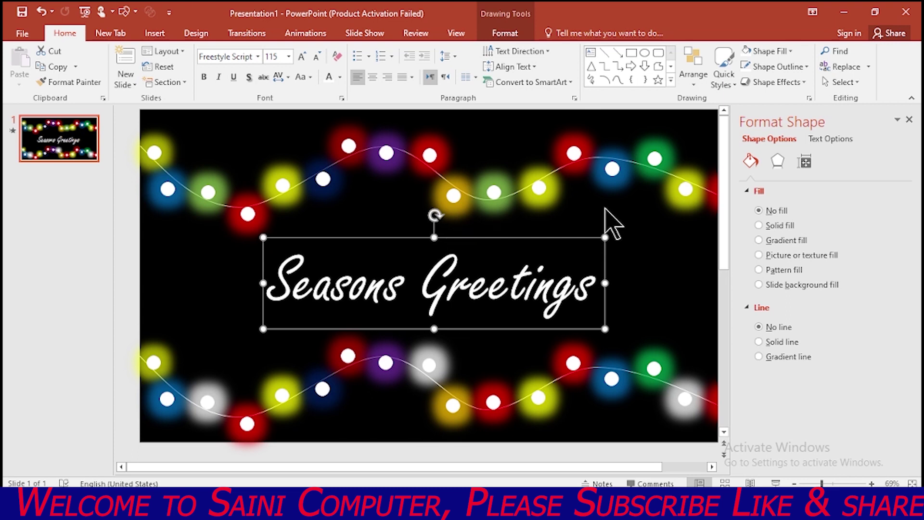
{"action": "left_click", "coordinate": [635, 228]}
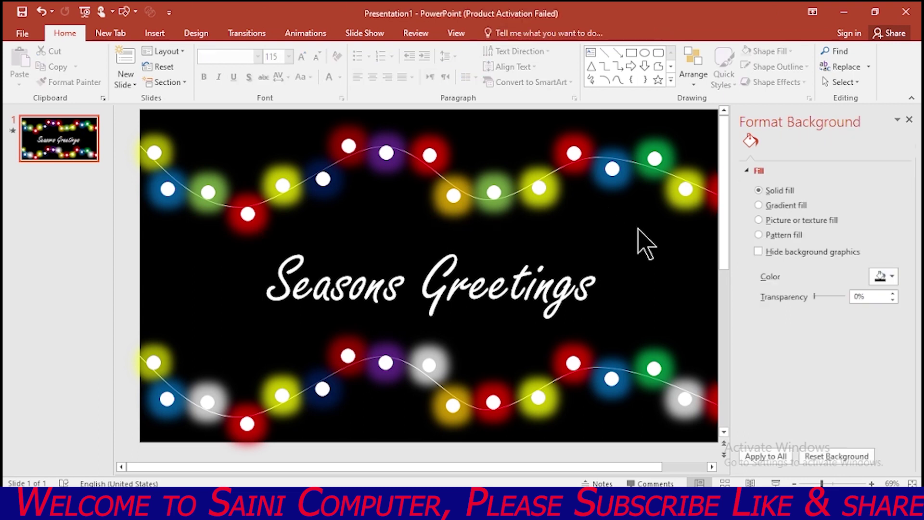
{"action": "left_click", "coordinate": [155, 34]}
{"action": "left_click", "coordinate": [230, 94]}
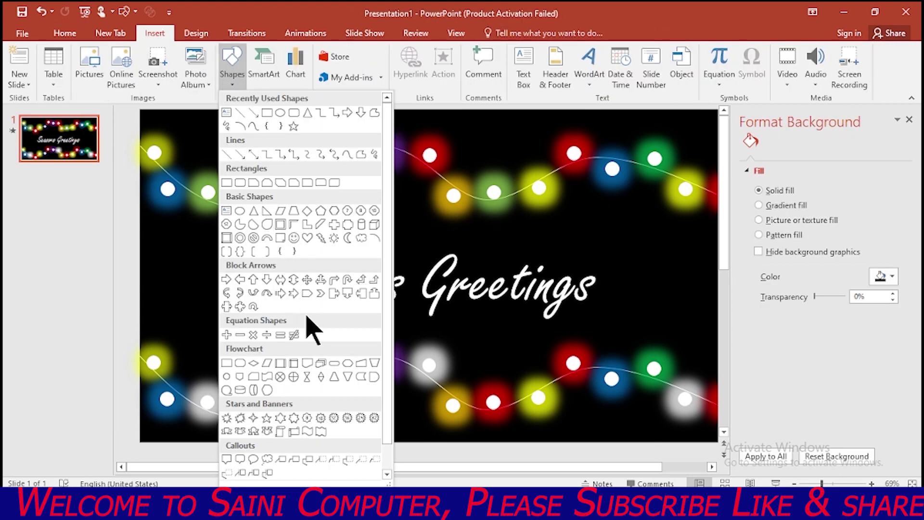
Draw a small star left of the title and give it an enlarged white glow
{"action": "left_click", "coordinate": [254, 418]}
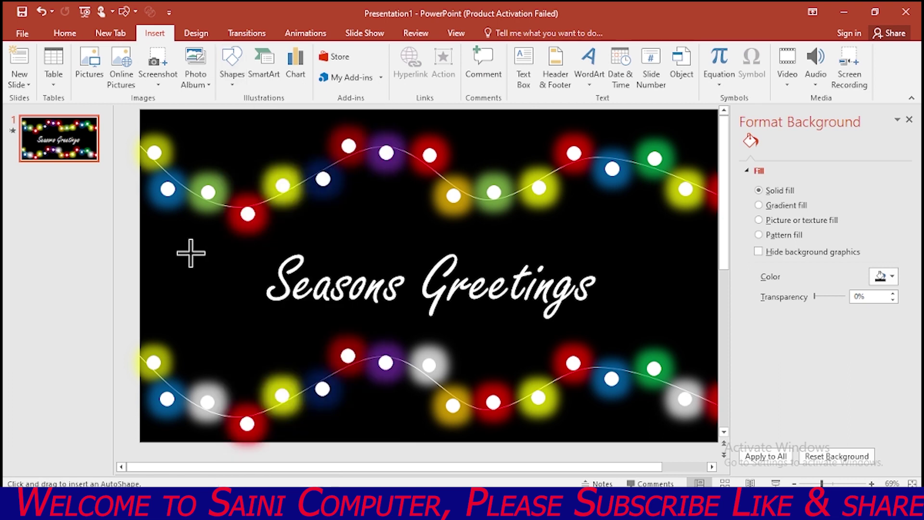
{"action": "left_click_drag", "start_coordinate": [186, 249], "coordinate": [210, 285]}
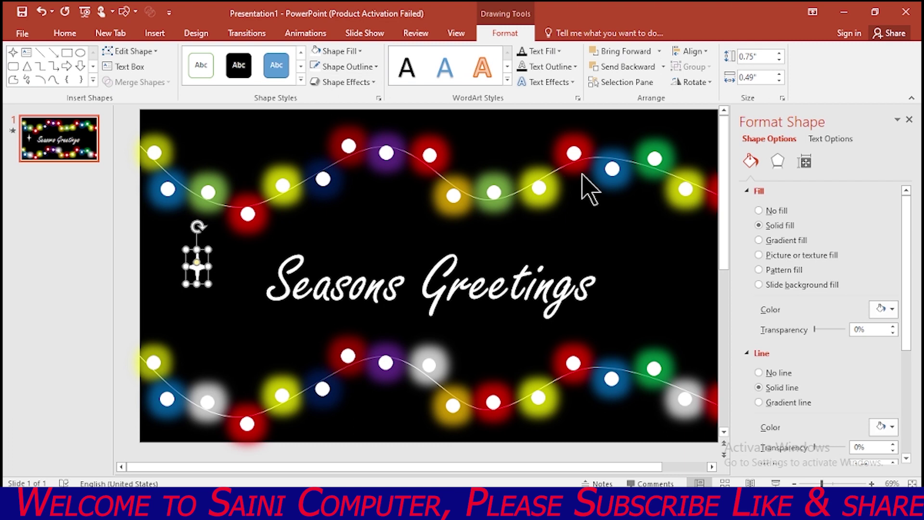
{"action": "left_click", "coordinate": [776, 162]}
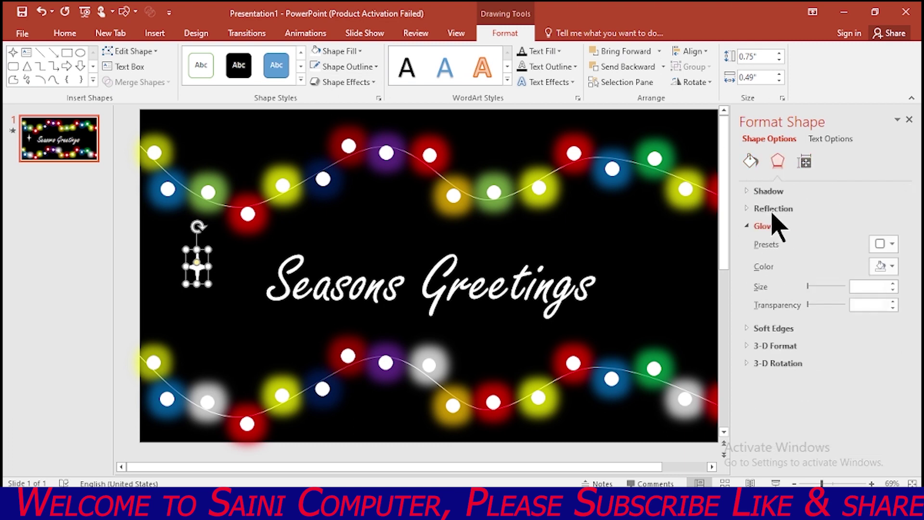
{"action": "left_click", "coordinate": [884, 267]}
{"action": "left_click", "coordinate": [818, 296]}
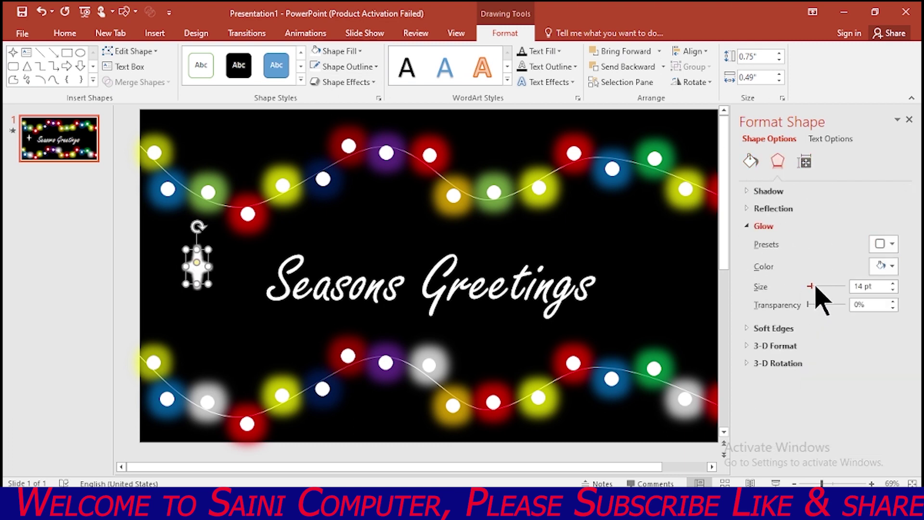
{"action": "mouse_move", "coordinate": [816, 289]}
{"action": "left_mouse_down"}
{"action": "mouse_move", "coordinate": [808, 304]}
{"action": "mouse_move", "coordinate": [819, 304]}
{"action": "mouse_move", "coordinate": [821, 285]}
{"action": "mouse_move", "coordinate": [829, 309]}
{"action": "left_mouse_up"}
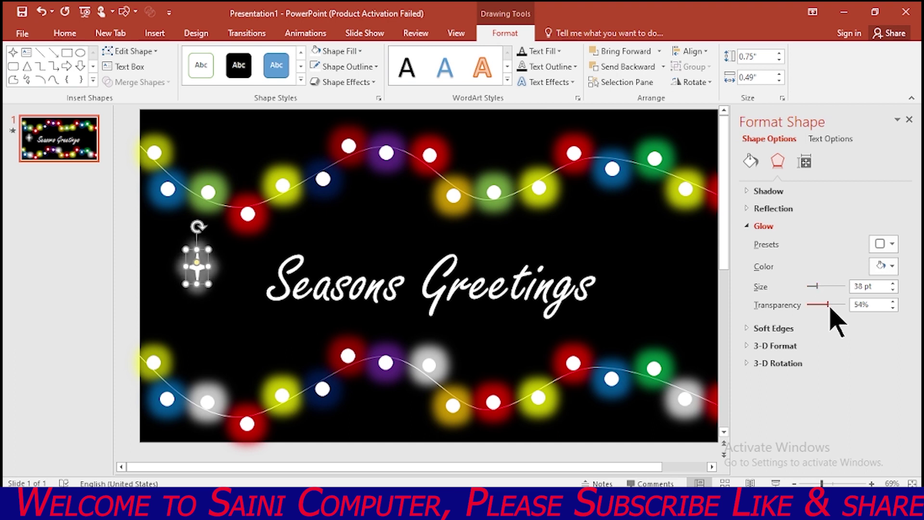
Change the star's glow to a gold shade and shrink it to 0.56" by 0.44"
{"action": "left_click", "coordinate": [890, 266]}
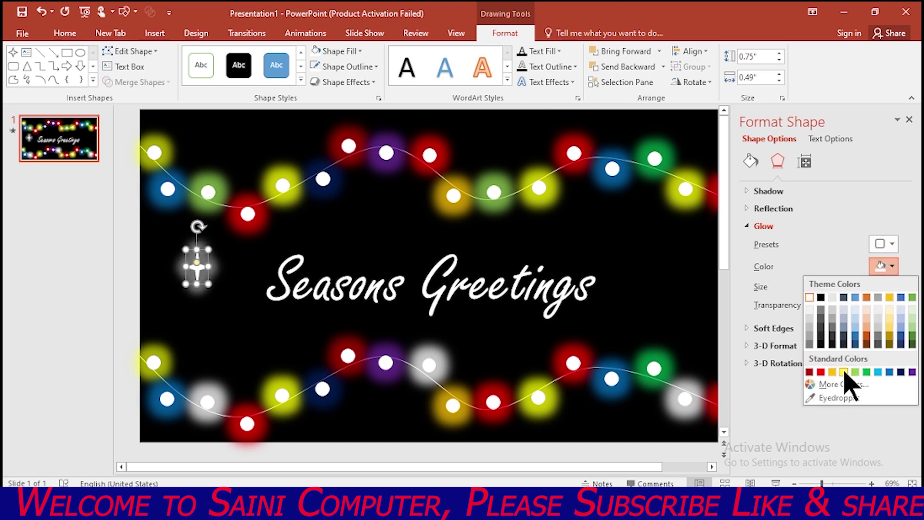
{"action": "left_click", "coordinate": [890, 332]}
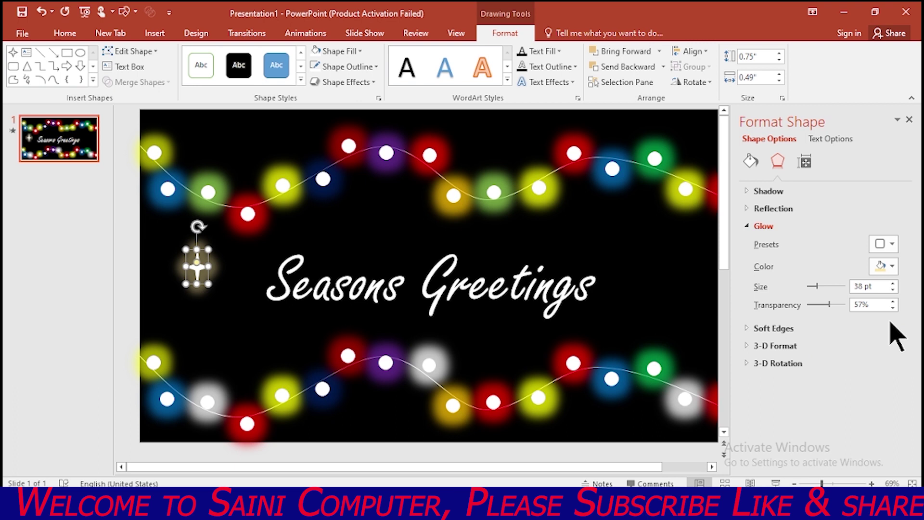
{"action": "left_click", "coordinate": [892, 267]}
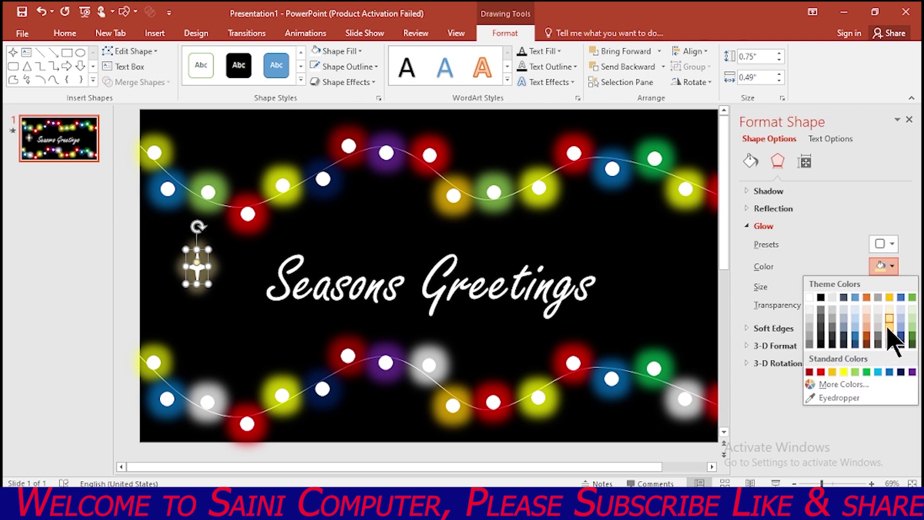
{"action": "left_click", "coordinate": [889, 328]}
{"action": "left_click_drag", "start_coordinate": [188, 266], "coordinate": [198, 265]}
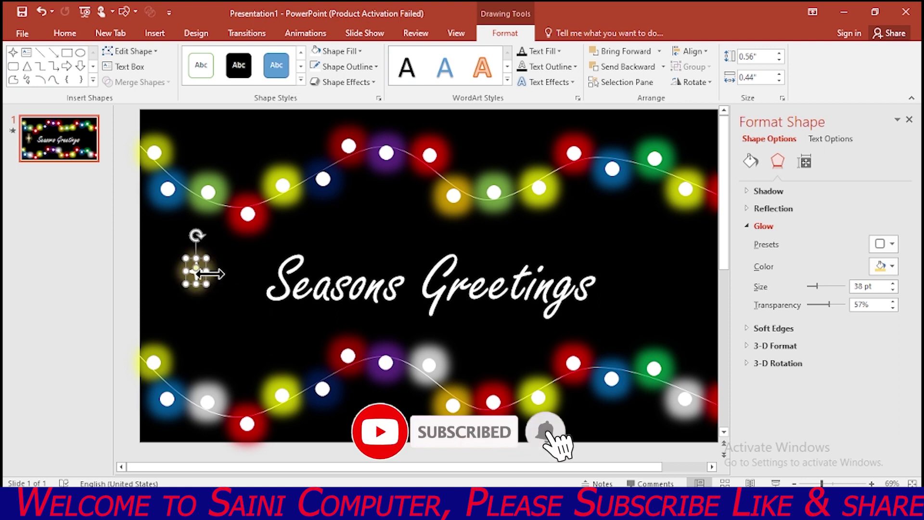
Duplicate the glowing star and place the copies around the Seasons Greetings text
{"action": "key", "text": "ctrl+d"}
{"action": "mouse_move", "coordinate": [204, 284]}
{"action": "left_mouse_down"}
{"action": "mouse_move", "coordinate": [534, 171]}
{"action": "mouse_move", "coordinate": [660, 270]}
{"action": "mouse_move", "coordinate": [437, 326]}
{"action": "left_mouse_up"}
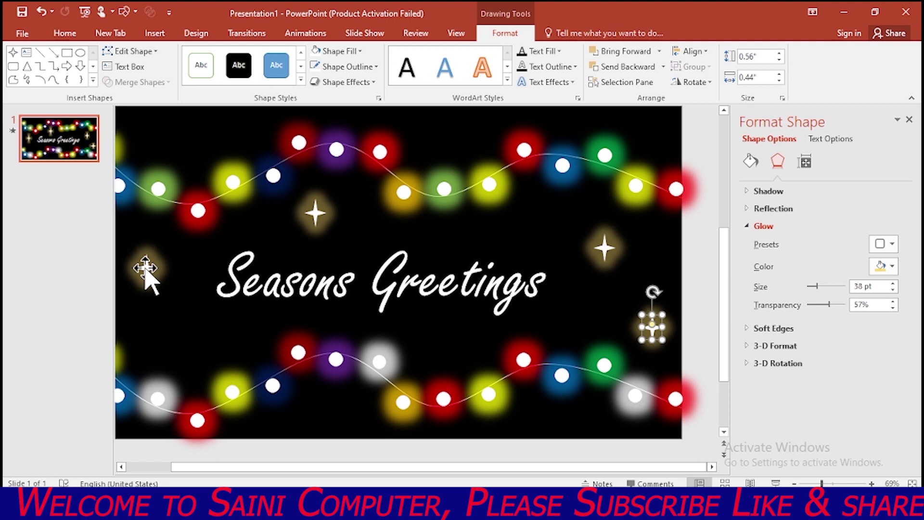
{"action": "left_click_drag", "start_coordinate": [146, 269], "coordinate": [251, 327]}
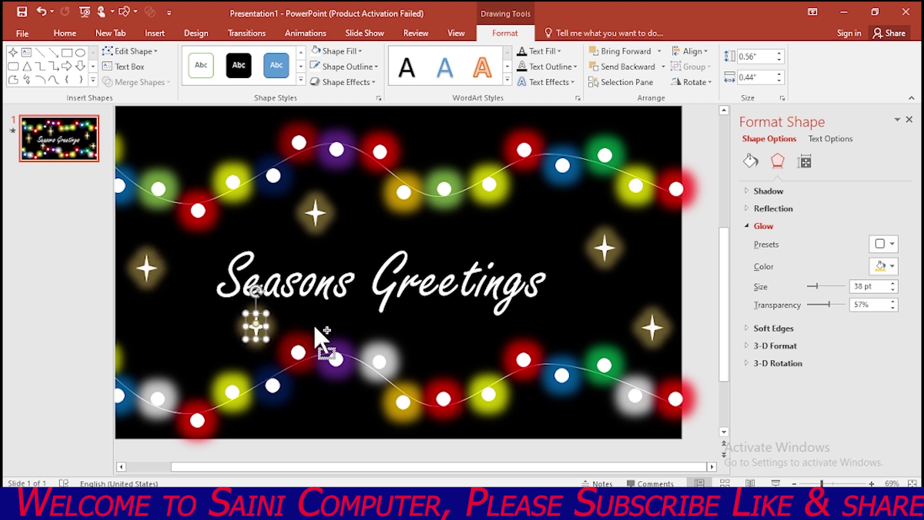
{"action": "left_click_drag", "start_coordinate": [316, 329], "coordinate": [356, 361]}
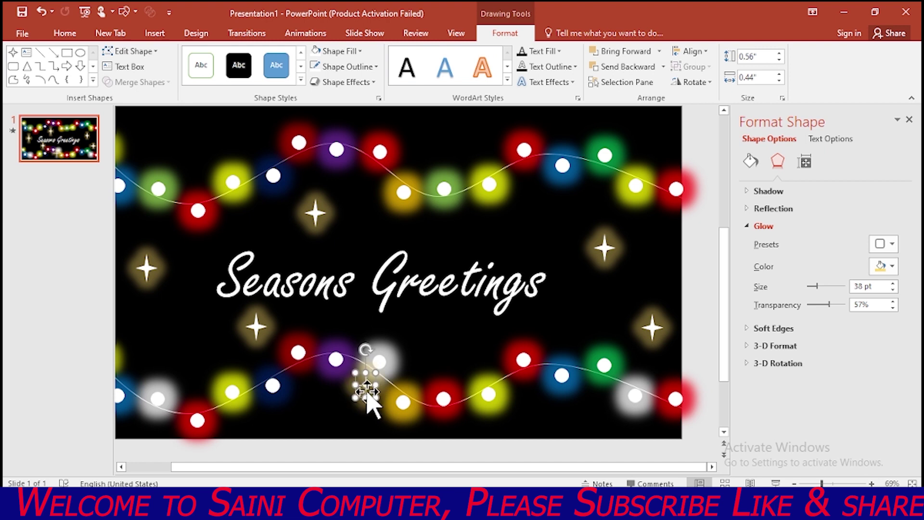
{"action": "left_click_drag", "start_coordinate": [367, 392], "coordinate": [445, 346]}
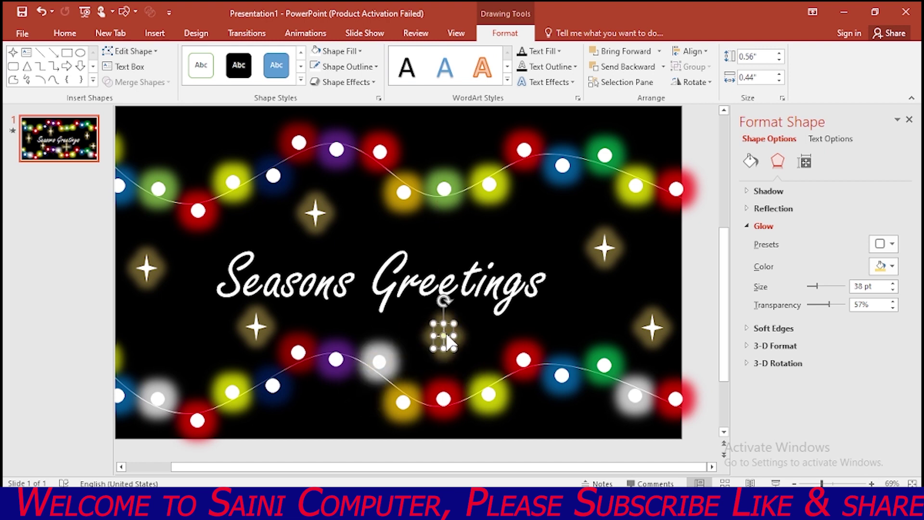
Select all six stars together, from the left star to the lower-right one
{"action": "left_click", "coordinate": [448, 334]}
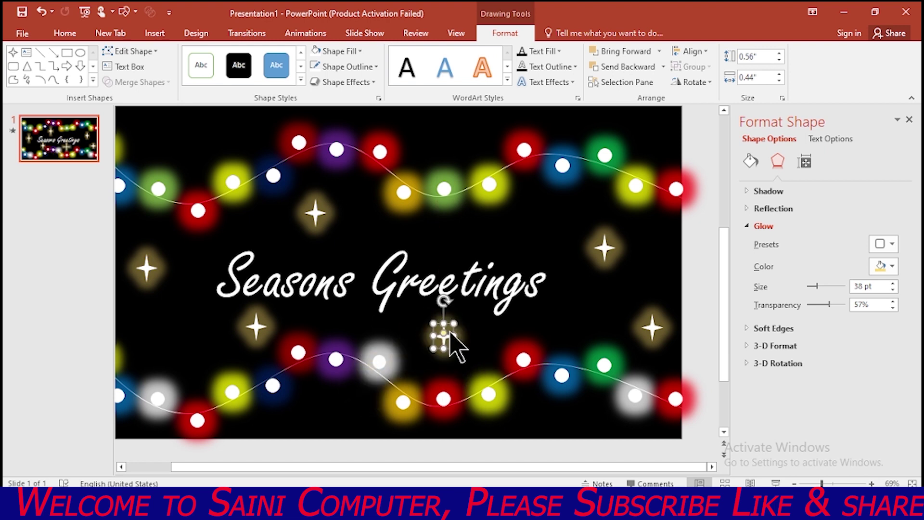
{"action": "left_click", "coordinate": [148, 263], "text": "shift"}
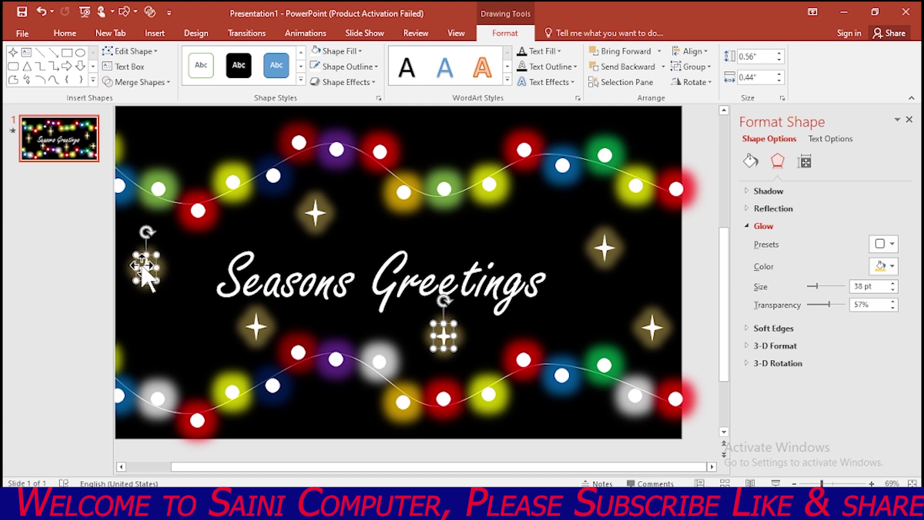
{"action": "left_click", "coordinate": [260, 327], "text": "shift"}
{"action": "left_click", "coordinate": [316, 215], "text": "shift"}
{"action": "left_click", "coordinate": [443, 337], "text": "shift"}
{"action": "left_click", "coordinate": [454, 334], "text": "shift"}
{"action": "left_click", "coordinate": [606, 250], "text": "shift"}
{"action": "left_click", "coordinate": [651, 330], "text": "shift"}
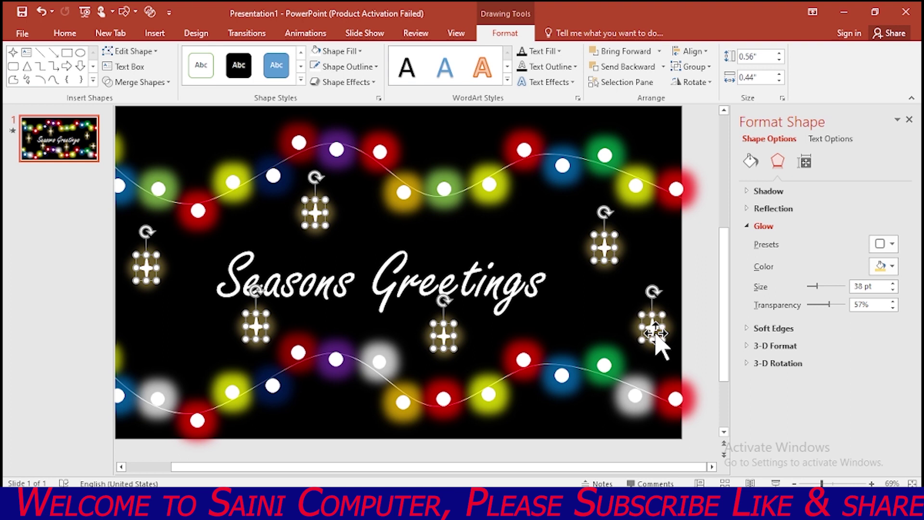
Apply the Blink emphasis effect to the selected stars
{"action": "left_click", "coordinate": [305, 33]}
{"action": "left_click", "coordinate": [490, 94]}
{"action": "scroll", "coordinate": [181, 381], "scroll_direction": "down", "scroll_amount": 1}
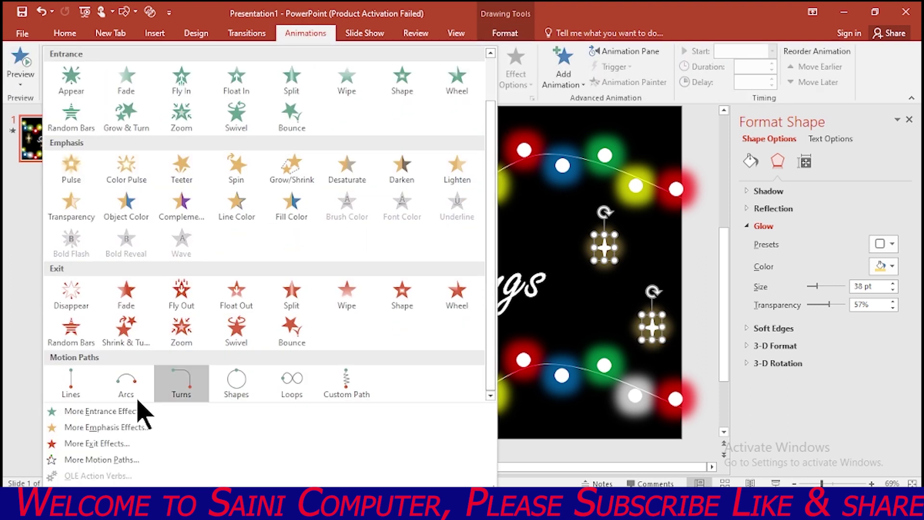
{"action": "left_click", "coordinate": [108, 427]}
{"action": "left_click", "coordinate": [380, 335]}
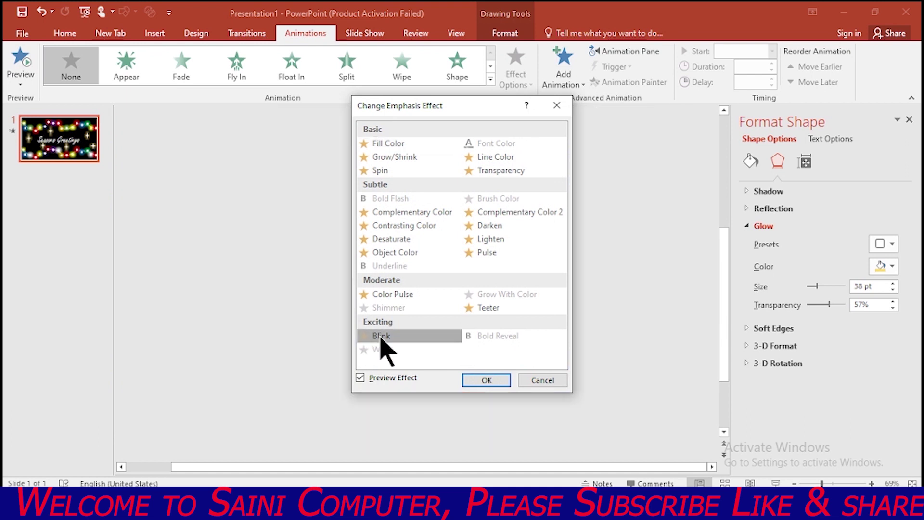
{"action": "left_click", "coordinate": [485, 379]}
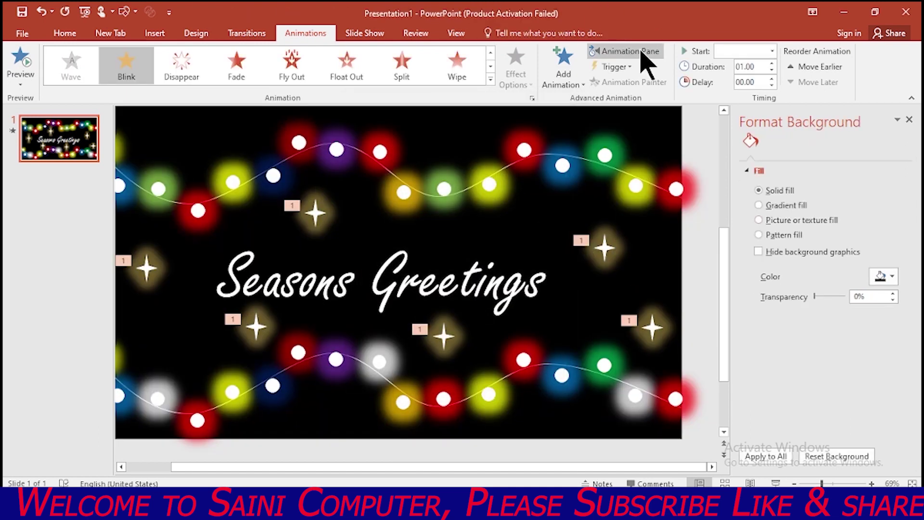
Set the Blink timing to start With Previous and repeat Until End of Slide
{"action": "left_click", "coordinate": [636, 51]}
{"action": "left_click", "coordinate": [713, 267]}
{"action": "left_click", "coordinate": [649, 341]}
{"action": "left_click", "coordinate": [480, 189]}
{"action": "left_click", "coordinate": [465, 213]}
{"action": "left_click", "coordinate": [480, 237]}
{"action": "left_click", "coordinate": [476, 309]}
{"action": "left_click", "coordinate": [491, 341]}
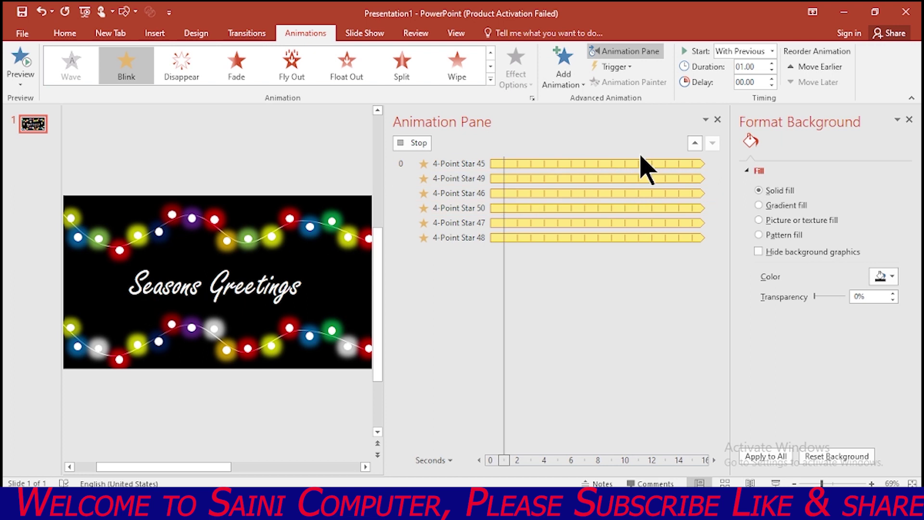
{"action": "left_click", "coordinate": [718, 119]}
{"action": "left_click", "coordinate": [909, 119]}
{"action": "left_click", "coordinate": [693, 288]}
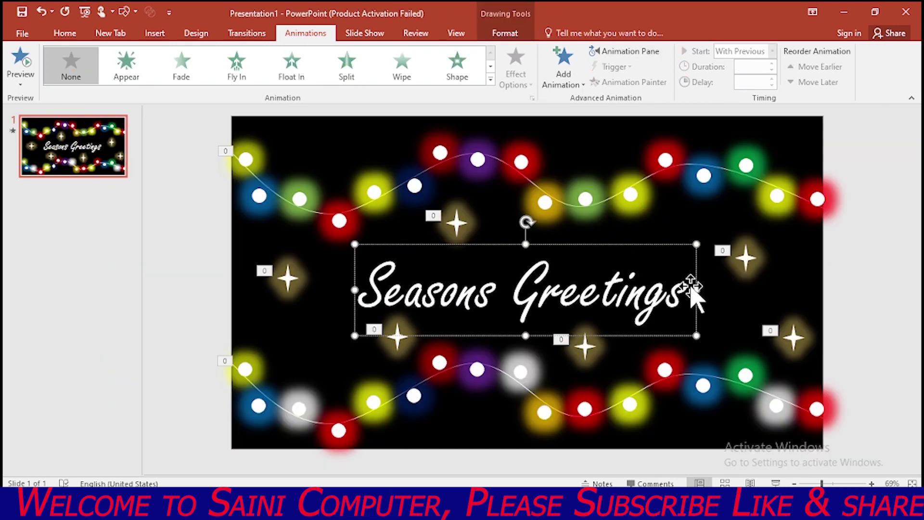
Give the Seasons Greetings text the blue Accent 1 Reflection WordArt style
{"action": "mouse_move", "coordinate": [686, 284]}
{"action": "left_mouse_down"}
{"action": "mouse_move", "coordinate": [512, 288]}
{"action": "mouse_move", "coordinate": [402, 308]}
{"action": "left_mouse_up"}
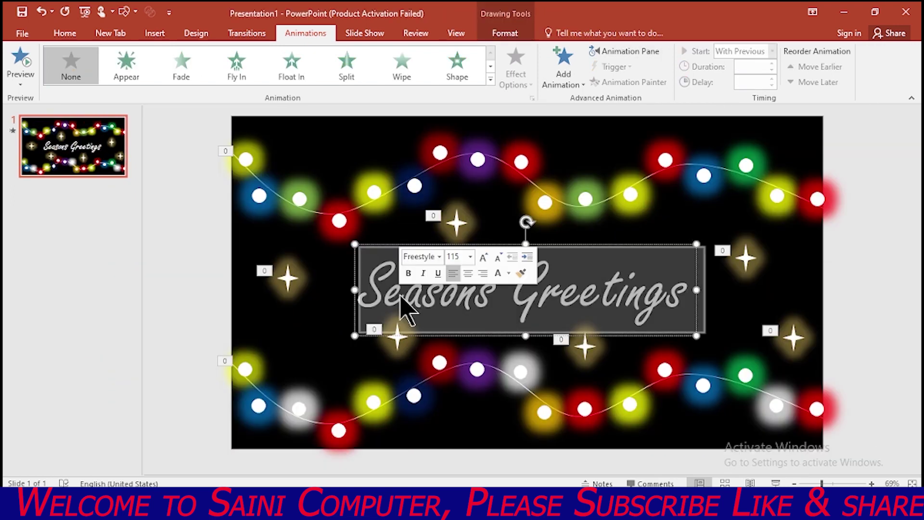
{"action": "left_click", "coordinate": [516, 34]}
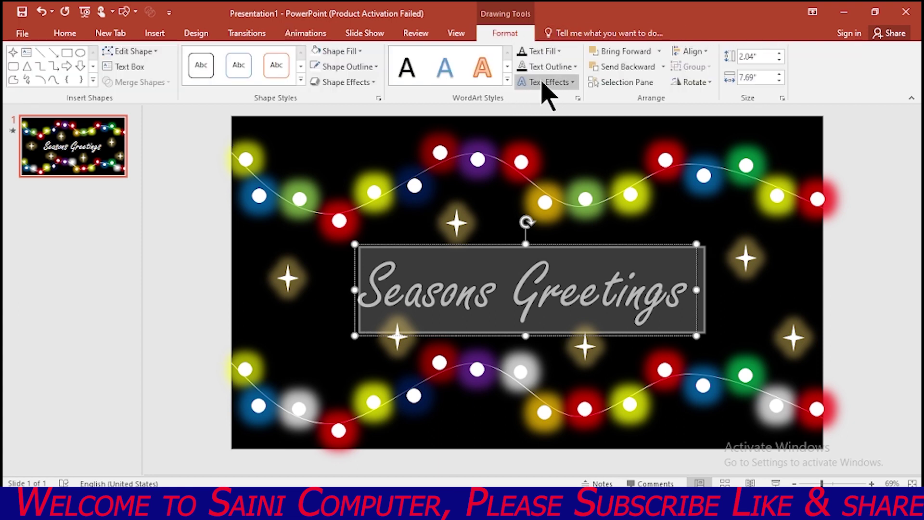
{"action": "left_click", "coordinate": [508, 80]}
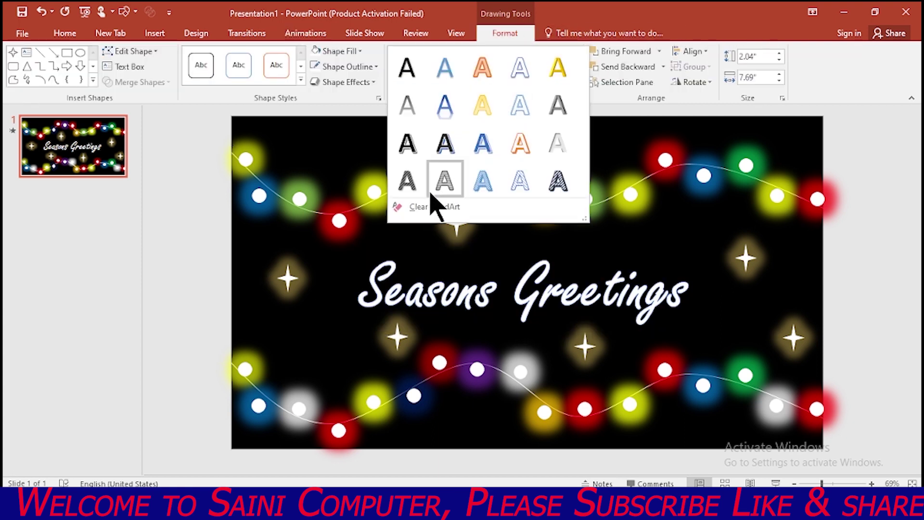
{"action": "left_click", "coordinate": [442, 119]}
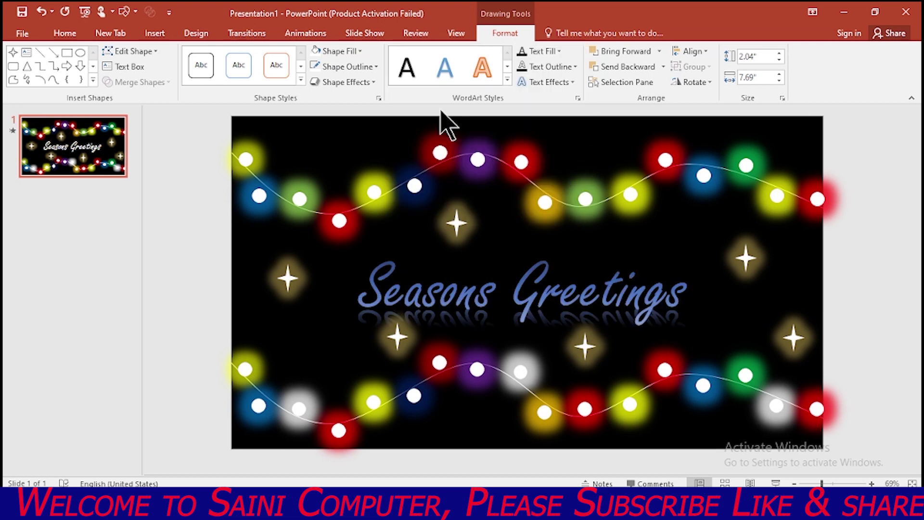
Apply the Square transform so the text stretches across its box
{"action": "left_click", "coordinate": [574, 82]}
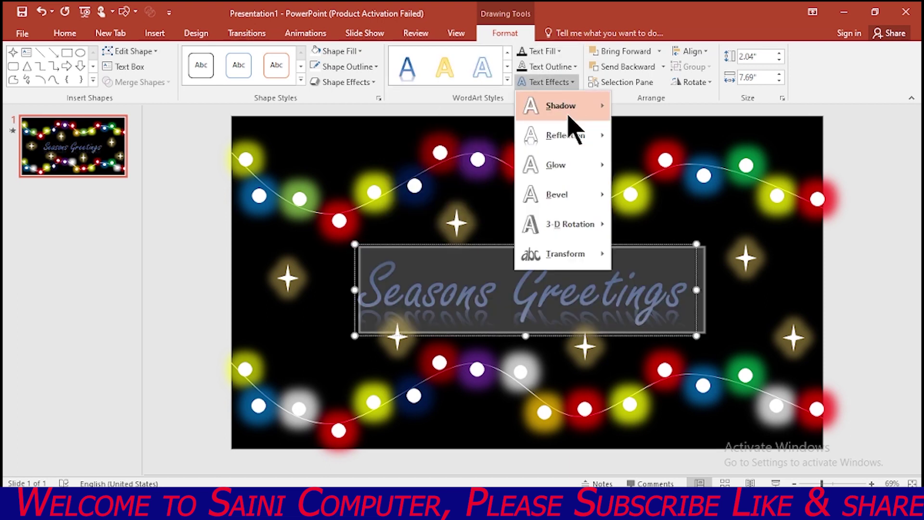
{"action": "mouse_move", "coordinate": [562, 253]}
{"action": "left_click", "coordinate": [637, 274]}
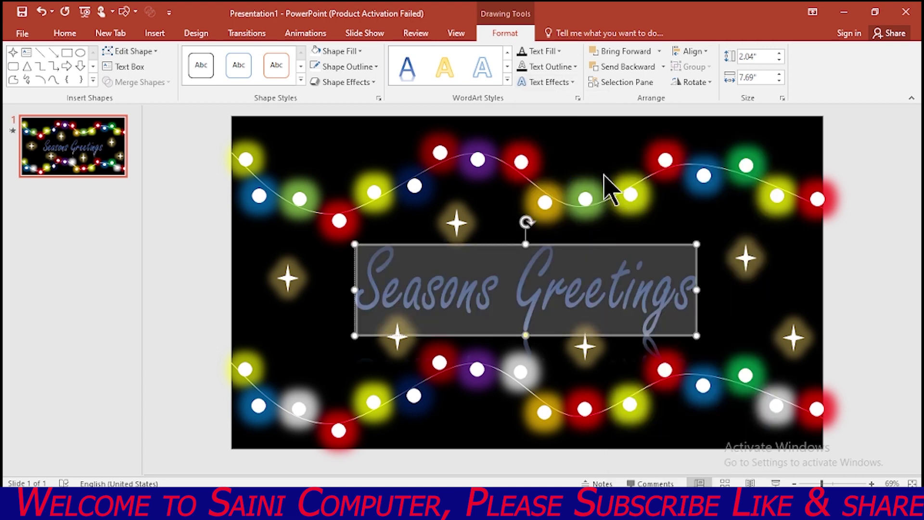
{"action": "left_click", "coordinate": [571, 82]}
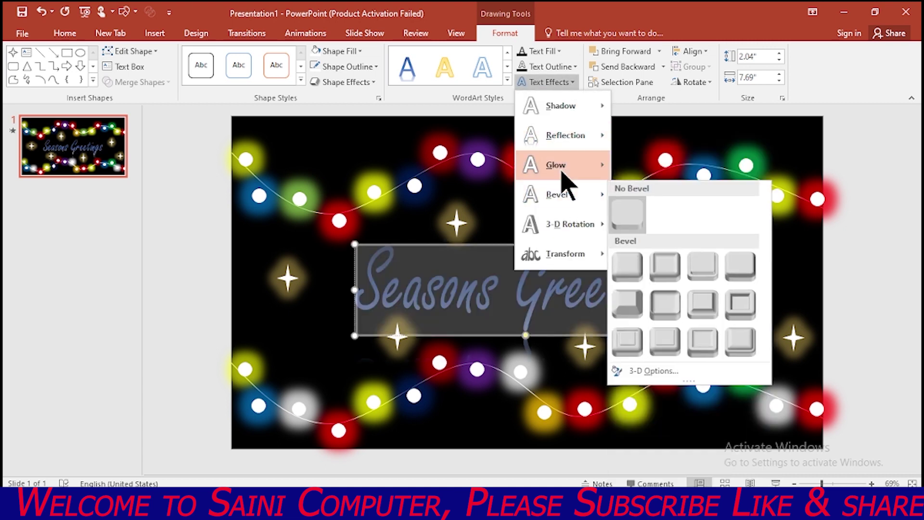
{"action": "mouse_move", "coordinate": [556, 164]}
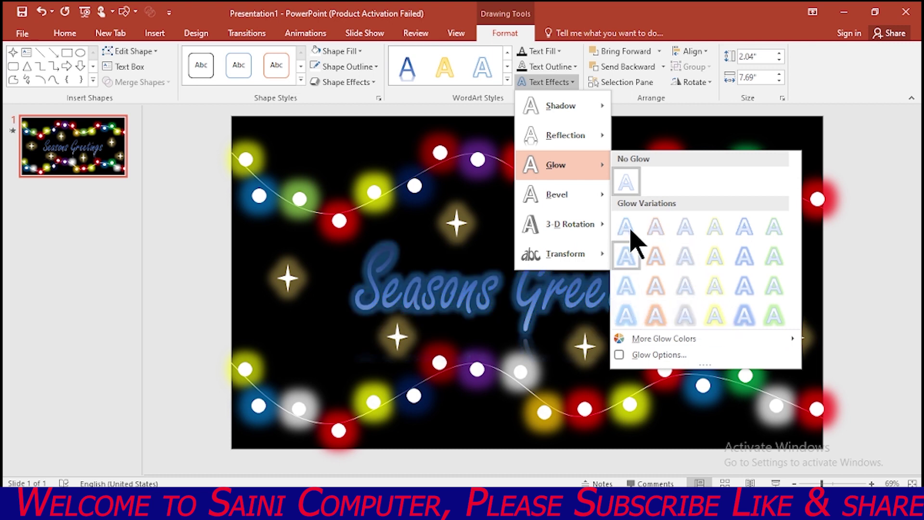
Add a gold glow and full reflection to the title, then move it slightly higher
{"action": "left_click", "coordinate": [715, 257]}
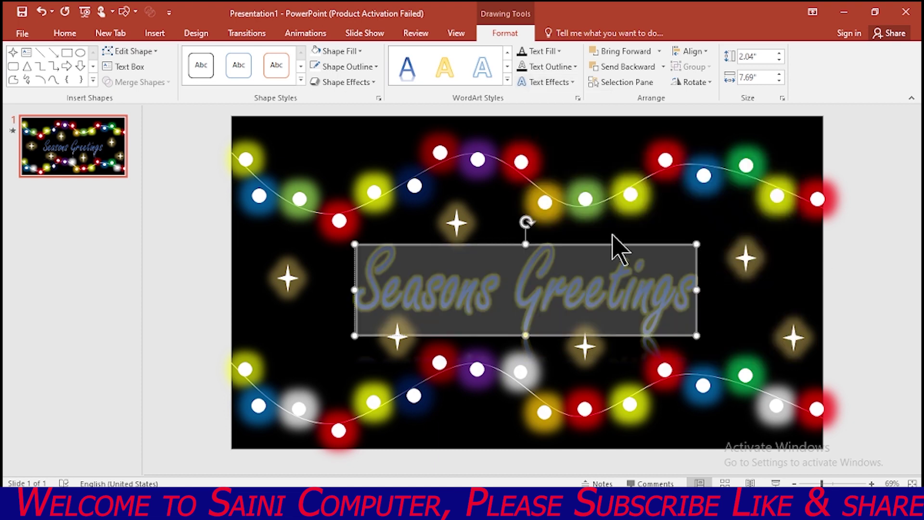
{"action": "left_click", "coordinate": [568, 82]}
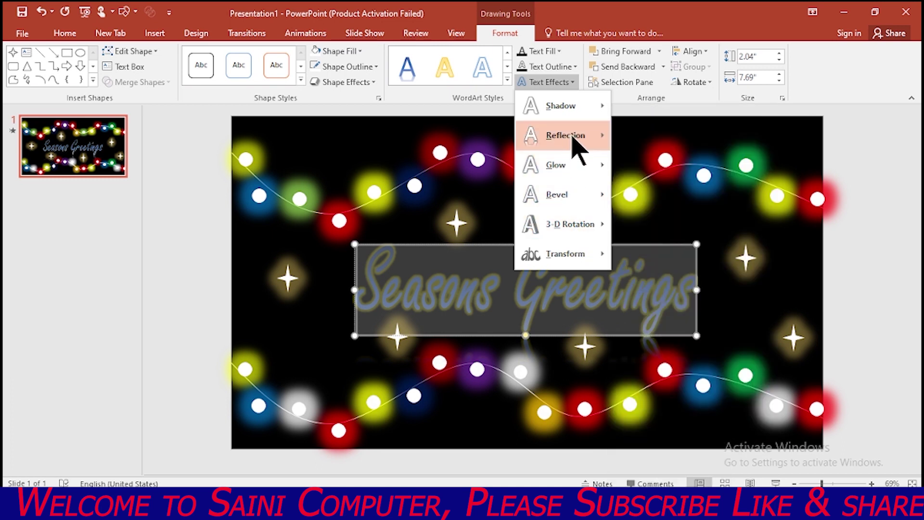
{"action": "mouse_move", "coordinate": [562, 135]}
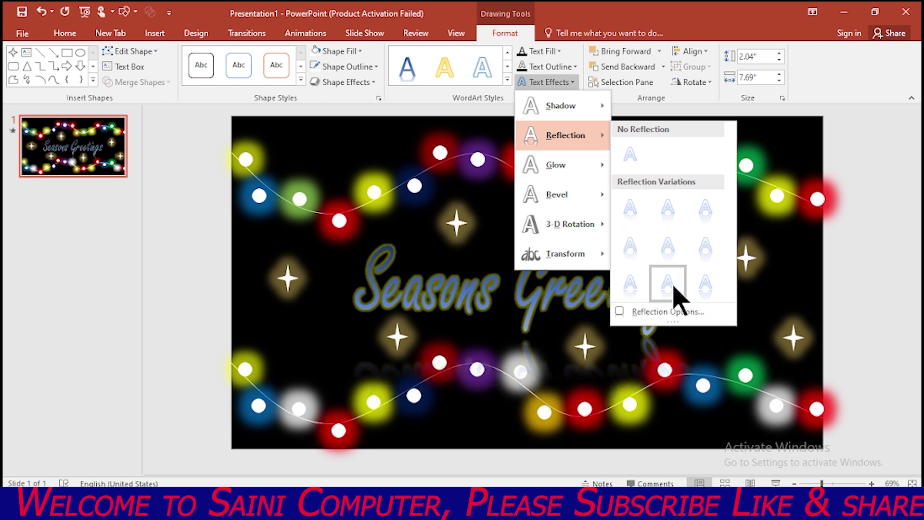
{"action": "left_click", "coordinate": [707, 284]}
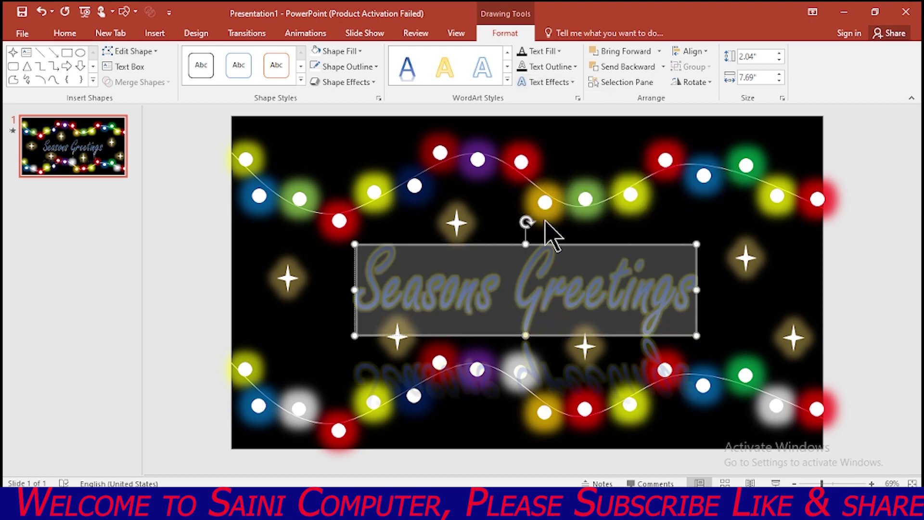
{"action": "mouse_move", "coordinate": [542, 243]}
{"action": "left_mouse_down"}
{"action": "mouse_move", "coordinate": [537, 202]}
{"action": "mouse_move", "coordinate": [533, 213]}
{"action": "left_mouse_up"}
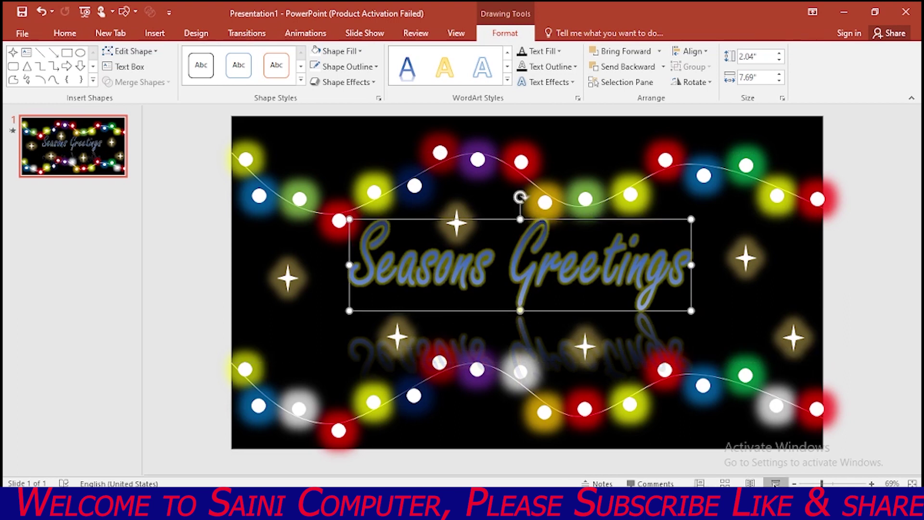
{"action": "left_click", "coordinate": [776, 484]}
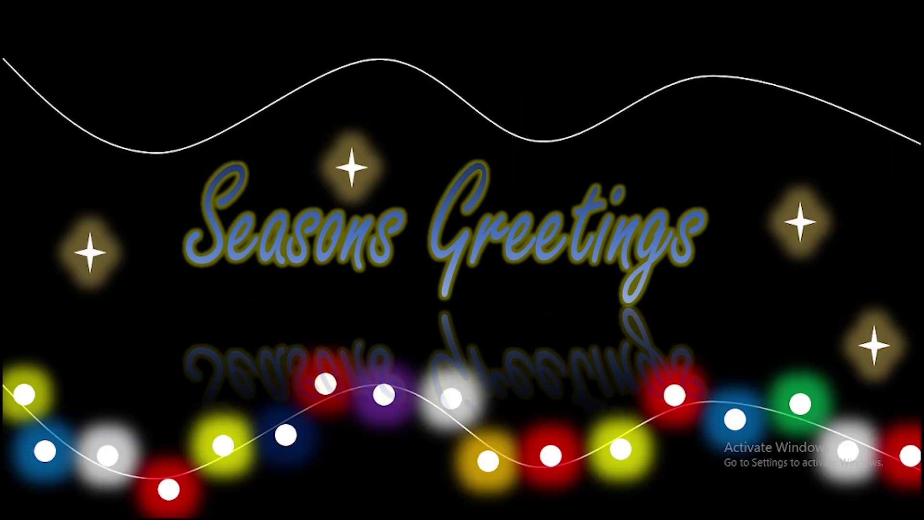
{"action": "key", "text": "Escape"}
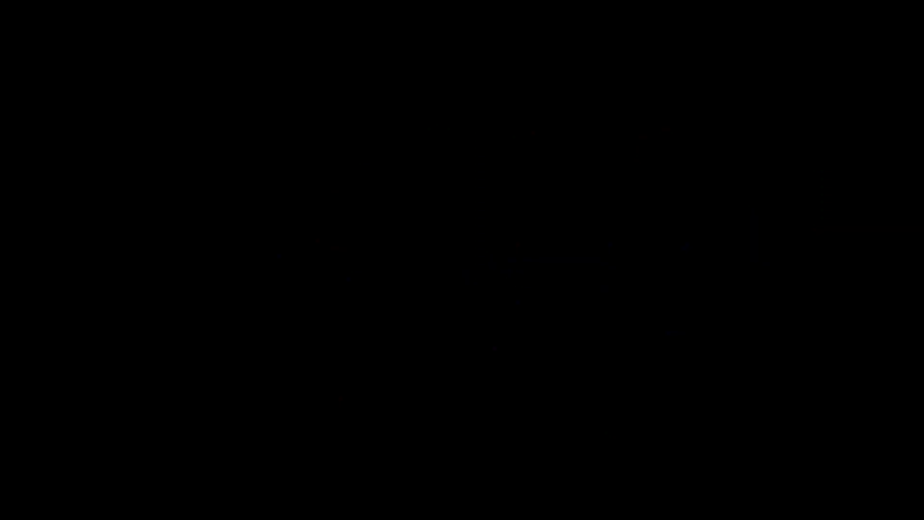